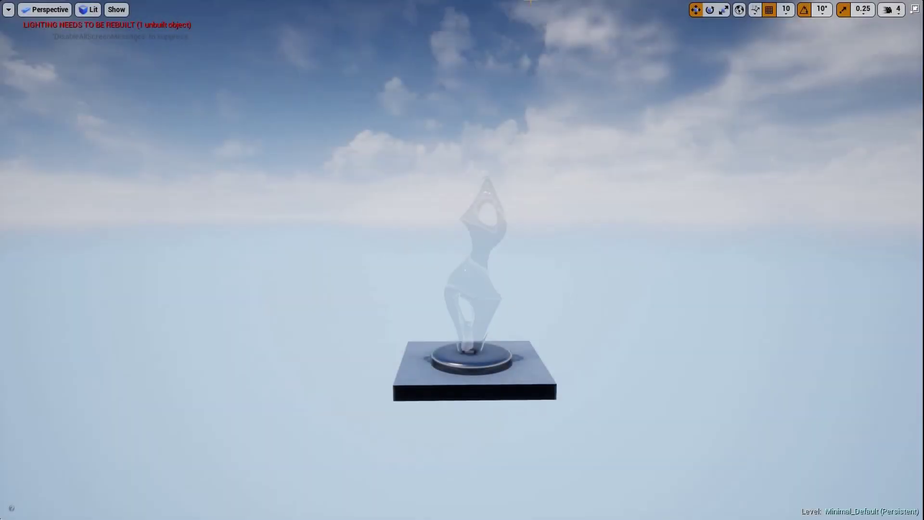
Examine the glass statue on its platform from several distances and angles in the viewport
scroll(528, 20, "down", 3)
scroll(526, 34, "up", 2)
right_click_drag(526, 33, 550, 47)
key("d")
key("d")
key("d")
key("d")
key("d")
key("s")
key("s")
key("a")
key("w")
key("a")
key("q")
key("a")
key("e")
key("s")
key("w")
key("d")
key("a")
key("w")
key("s")
key("e")
key("a")
key("w")
key("a")
key("s")
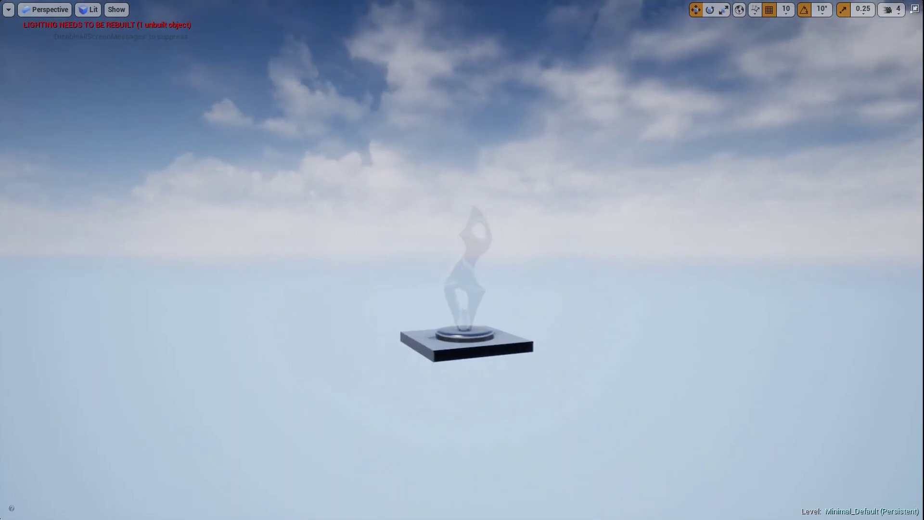
key("e")
key("w")
right_click_drag(511, 48, 526, 56)
key("a")
key("s")
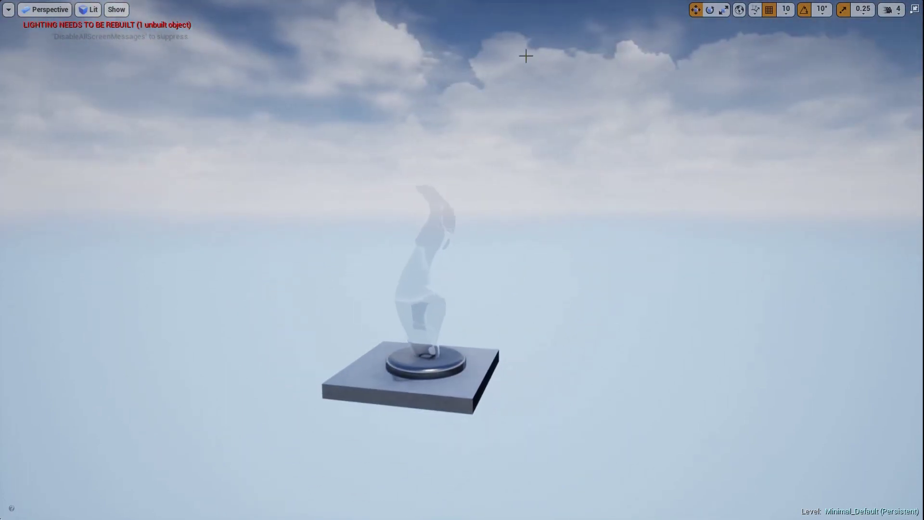
Leave the full-screen viewport and select the statue mesh in the level
key("F11")
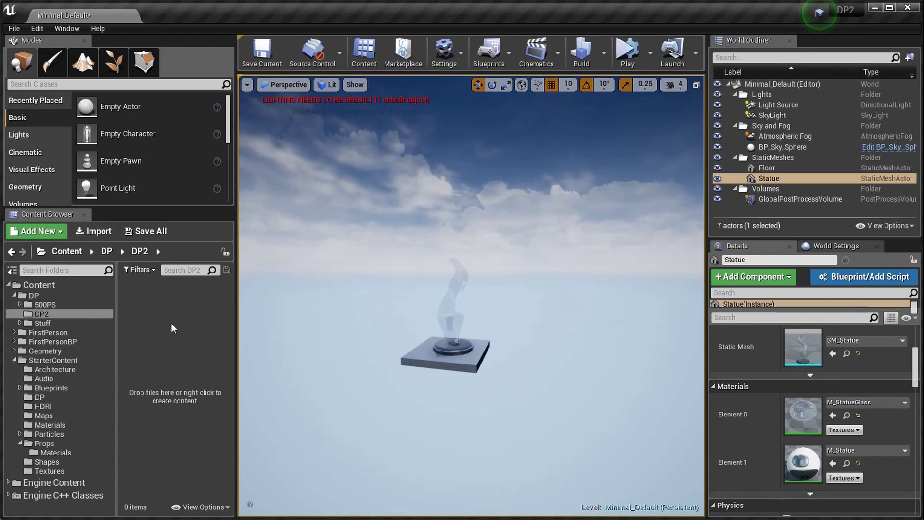
left_click(512, 360)
left_click(423, 357)
left_click(455, 339)
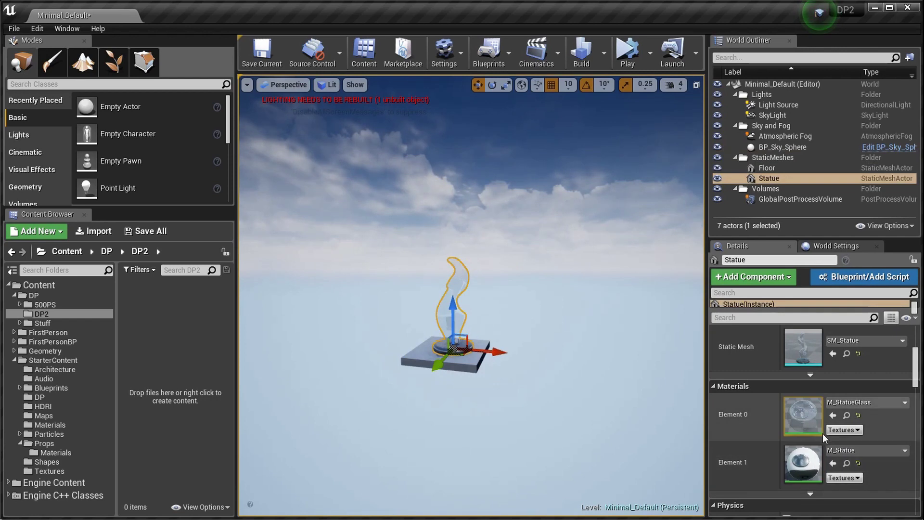
Create a new material named Pixels in the DP2 content folder
right_click(170, 309)
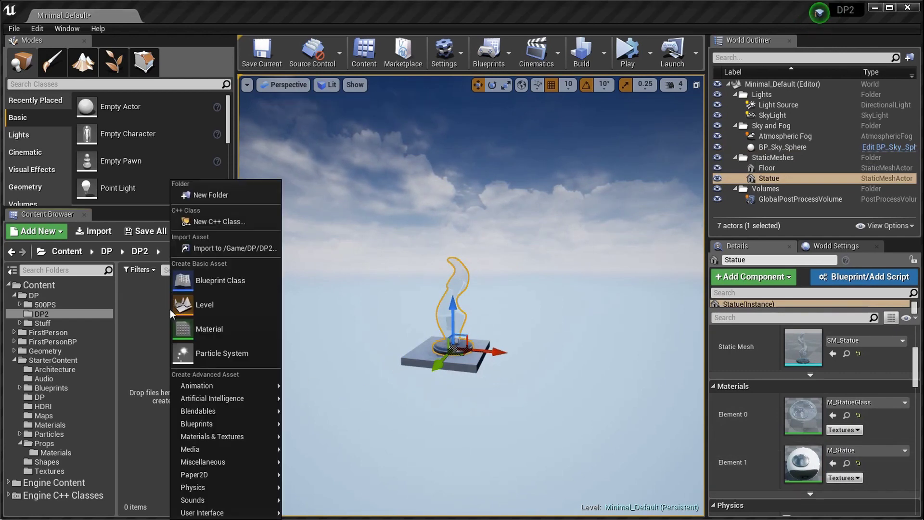
left_click(229, 320)
type("Pixels")
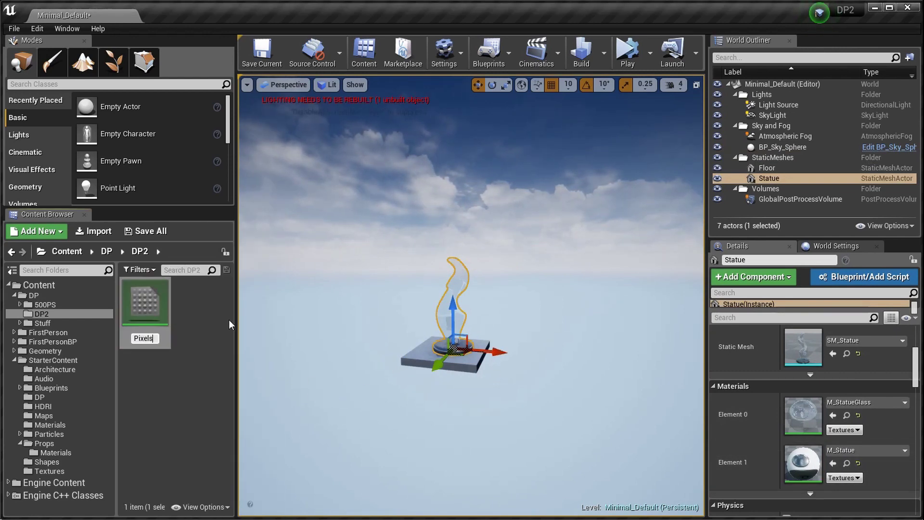
key("Return")
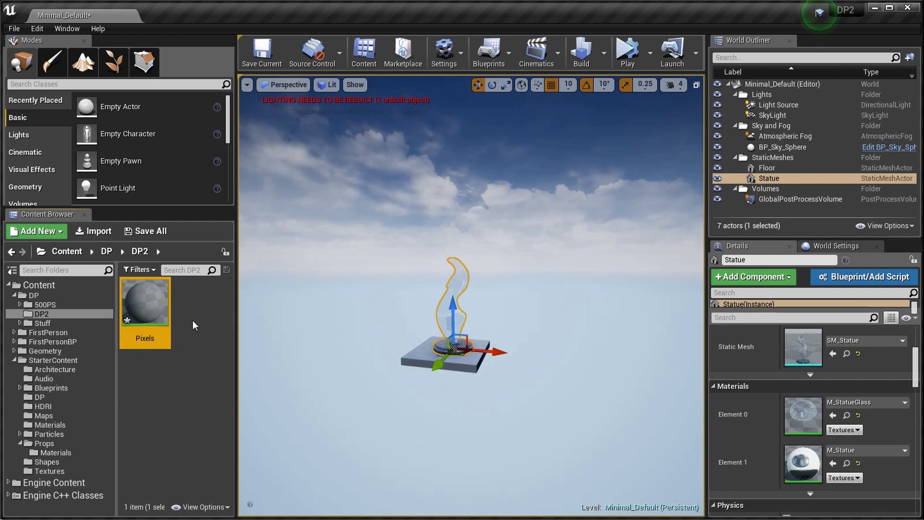
Assign the Pixels material to both Element 0 and Element 1 of the statue
left_click_drag(129, 317, 823, 429)
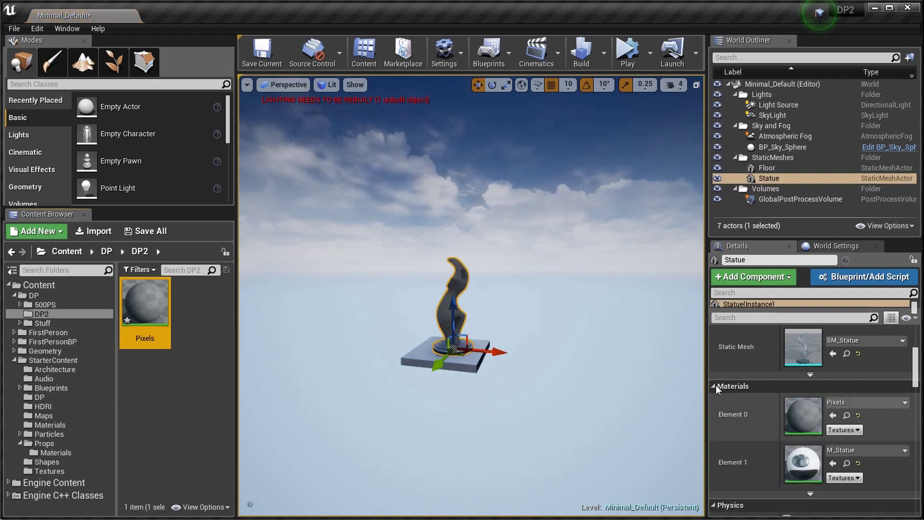
left_click_drag(147, 327, 802, 463)
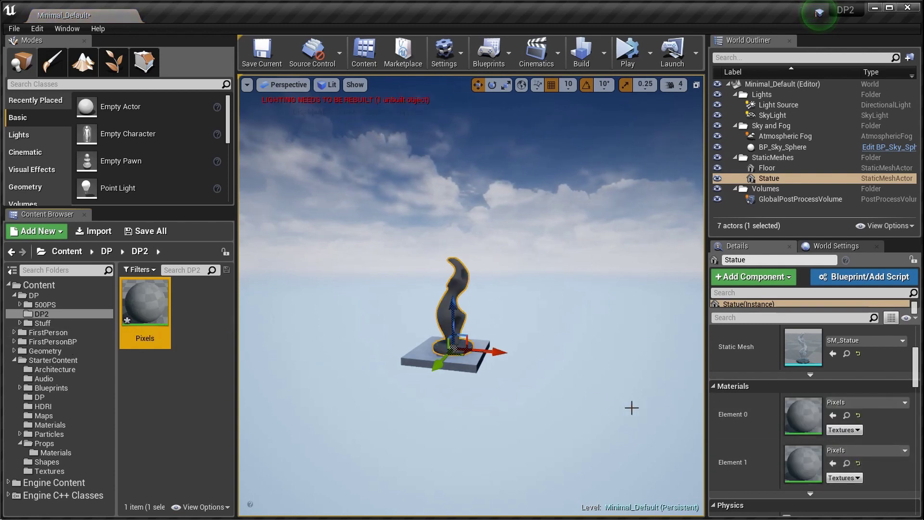
scroll(648, 412, "up", 5)
right_click_drag(526, 382, 535, 373)
Open the Pixels material as a docked editor tab and add two Constant3Vector nodes, one above the other
double_click(146, 305)
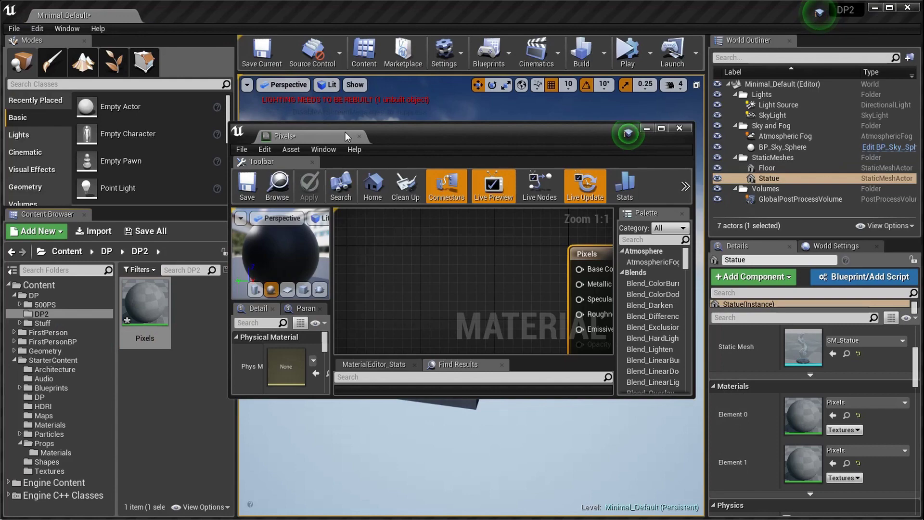
left_click_drag(345, 132, 249, 16)
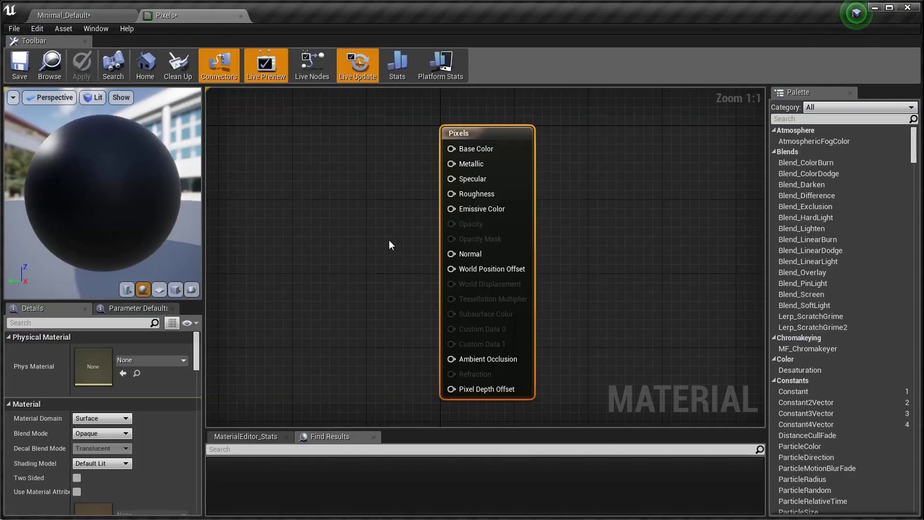
scroll(389, 239, "down", 2)
right_click_drag(398, 237, 551, 238)
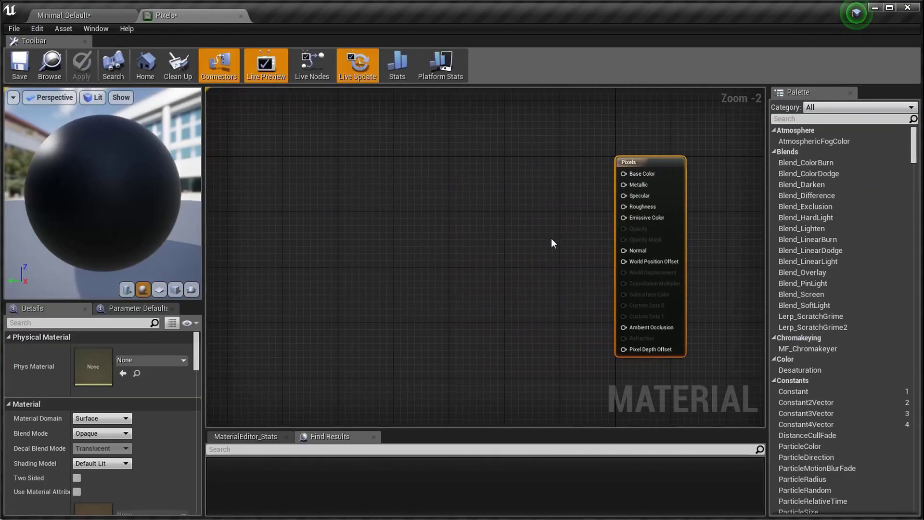
right_click_drag(443, 194, 485, 275)
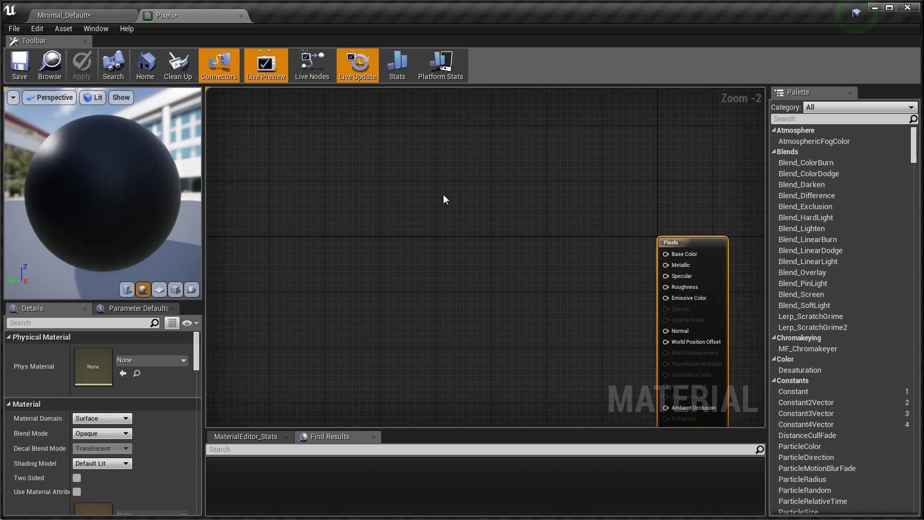
left_click(415, 161)
left_click(415, 256)
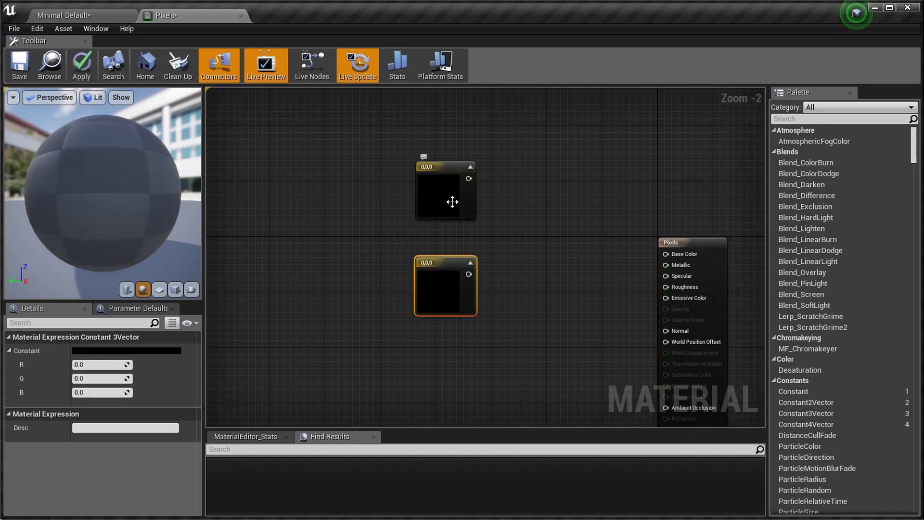
Set the upper Constant3Vector to a bright red of about R 1, G 0.017, B 0
scroll(453, 202, "up", 2)
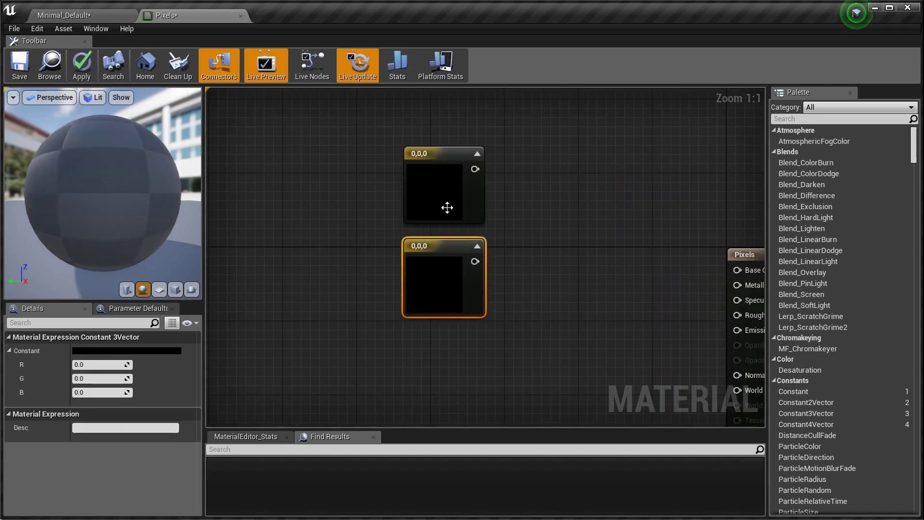
double_click(447, 207)
left_click_drag(520, 305, 614, 308)
left_click_drag(625, 348, 627, 246)
mouse_move(597, 302)
left_mouse_down()
mouse_move(576, 309)
mouse_move(585, 306)
left_mouse_up()
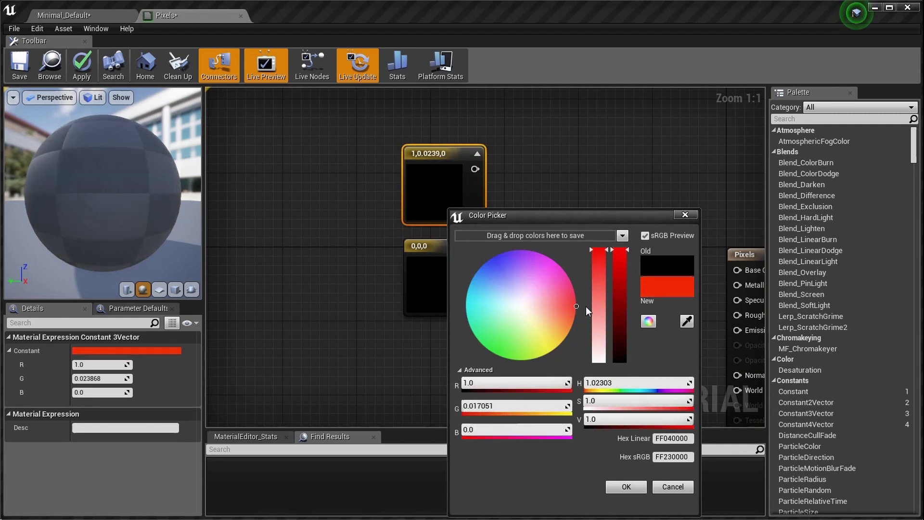
left_click(626, 487)
Set the lower Constant3Vector to a yellow of about R 1, G 0.616, B 0
double_click(449, 302)
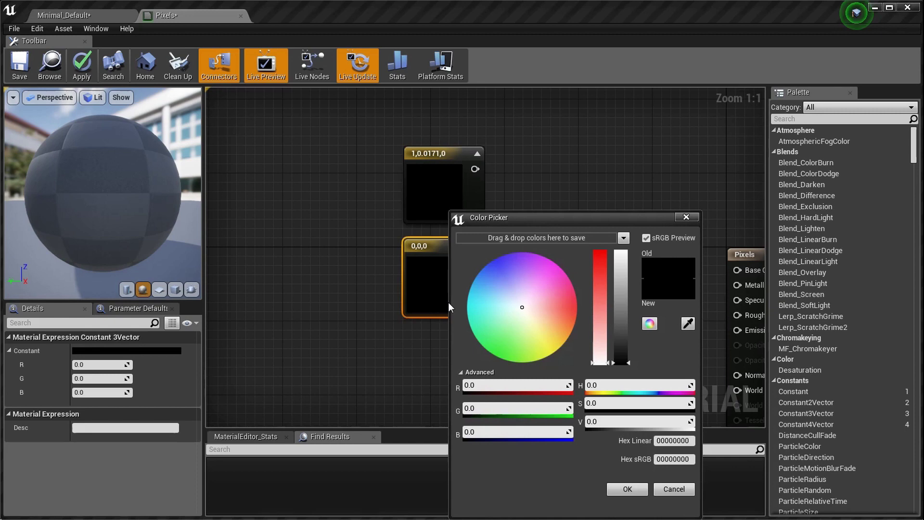
left_click(566, 341)
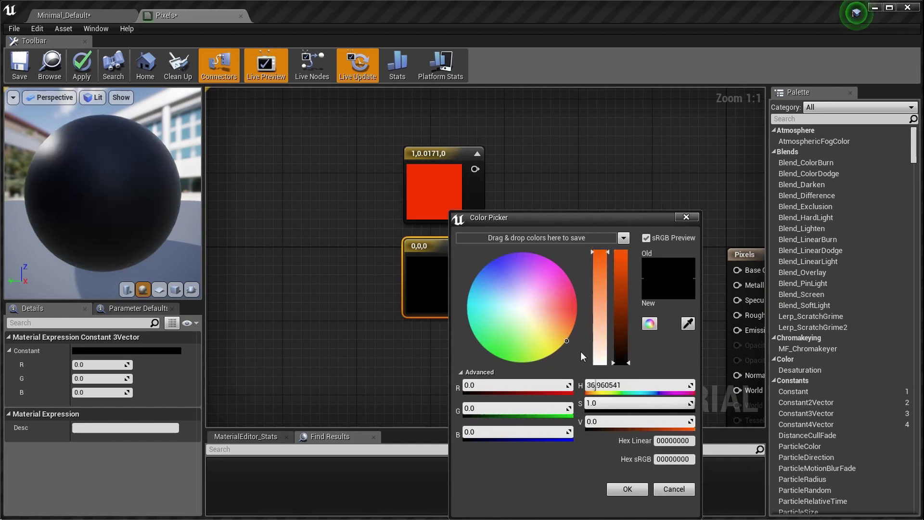
left_click_drag(619, 357, 621, 252)
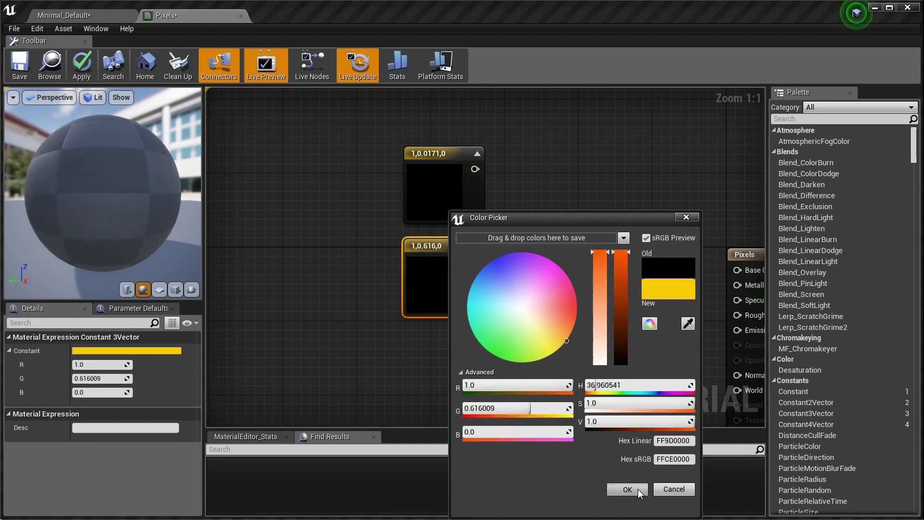
left_click(627, 489)
Add a Linear Interpolate (Lerp) node between the colour constants and the material output node
right_click_drag(622, 295, 565, 275)
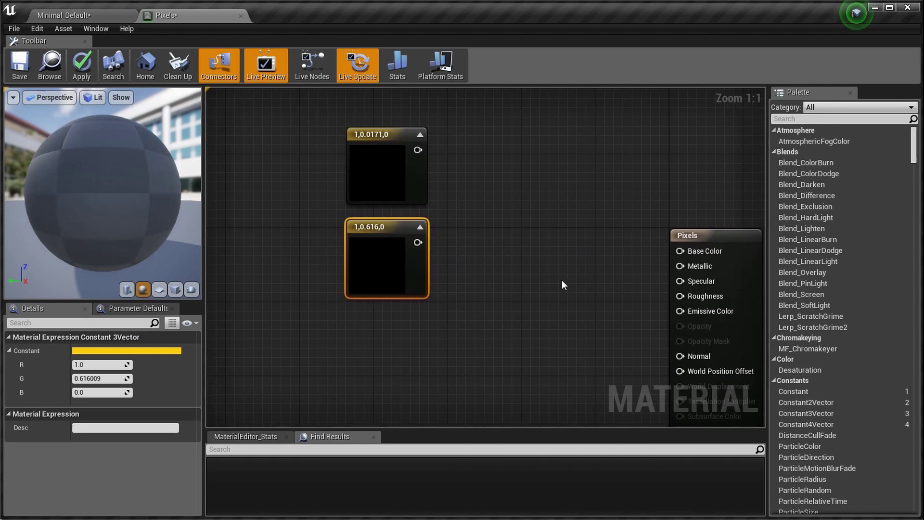
scroll(561, 263, "down", 2)
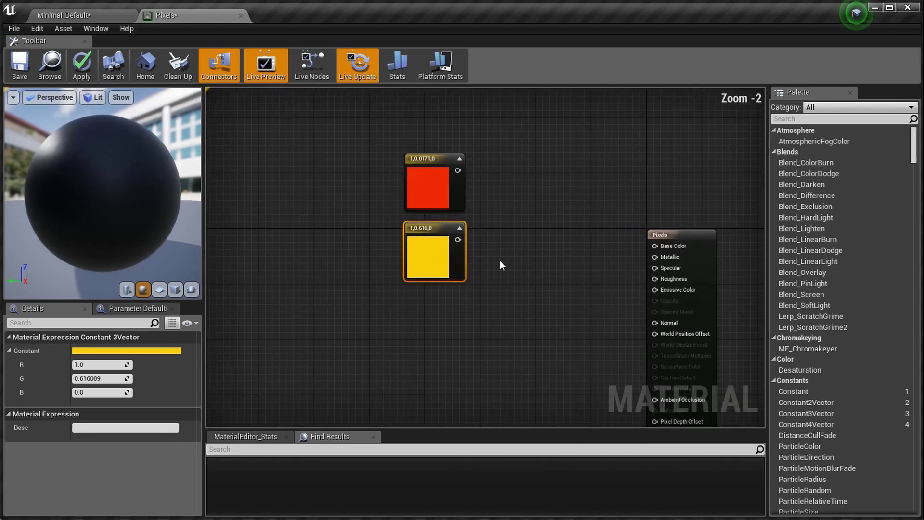
scroll(510, 240, "up", 1)
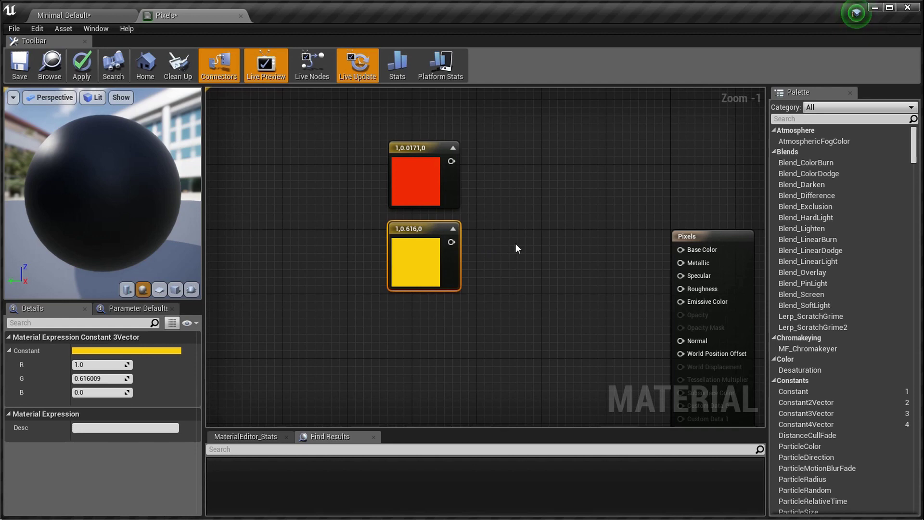
left_click(516, 243)
right_click_drag(511, 262, 584, 194)
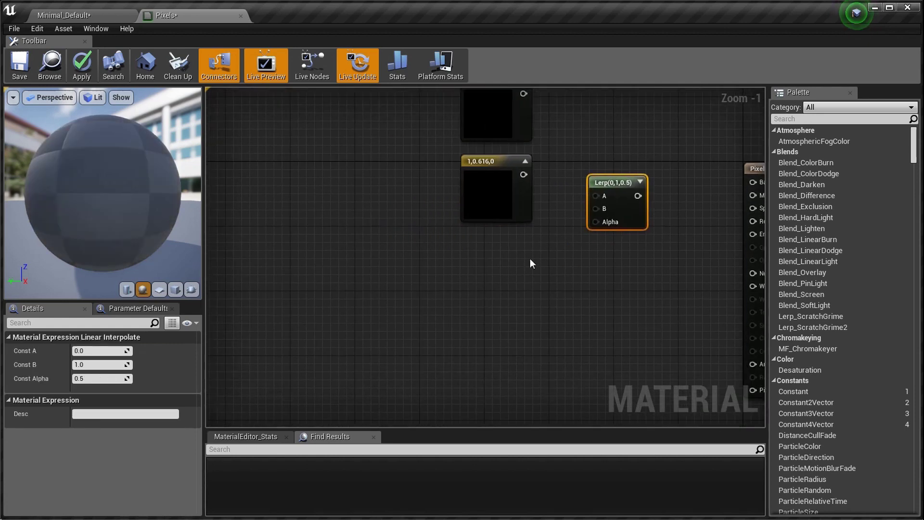
Add a PixelDepth node and place it below and to the left of the yellow colour constant
right_click(461, 288)
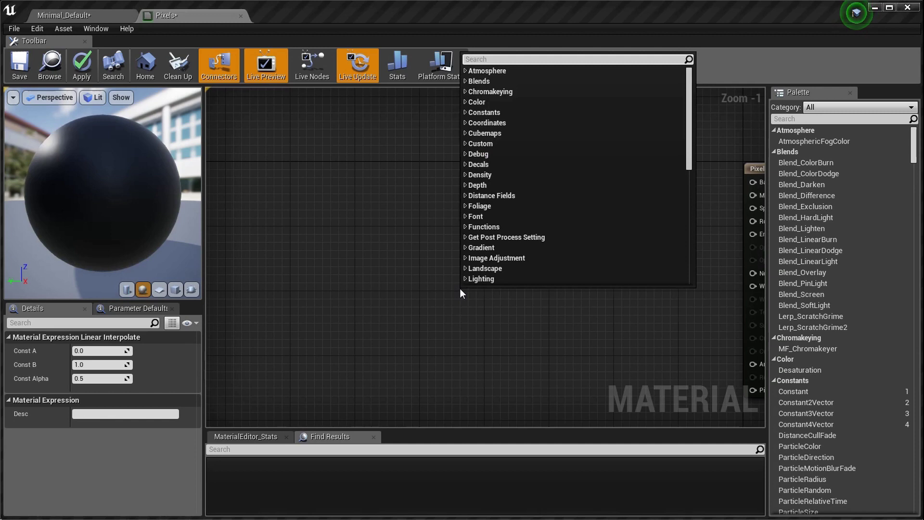
type("pice")
key("BackSpace")
key("BackSpace")
key("BackSpace")
key("BackSpace")
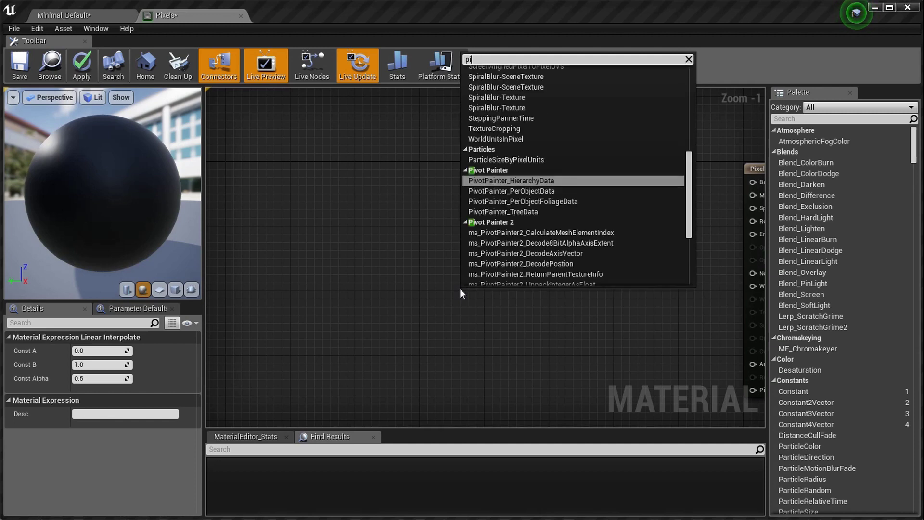
type("pixeld")
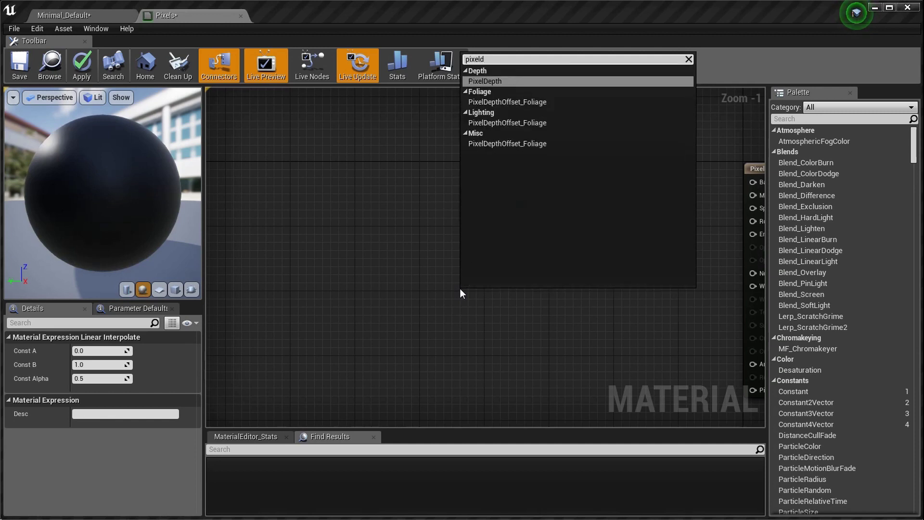
key("Return")
right_click_drag(469, 280, 425, 251)
left_click_drag(433, 287, 377, 277)
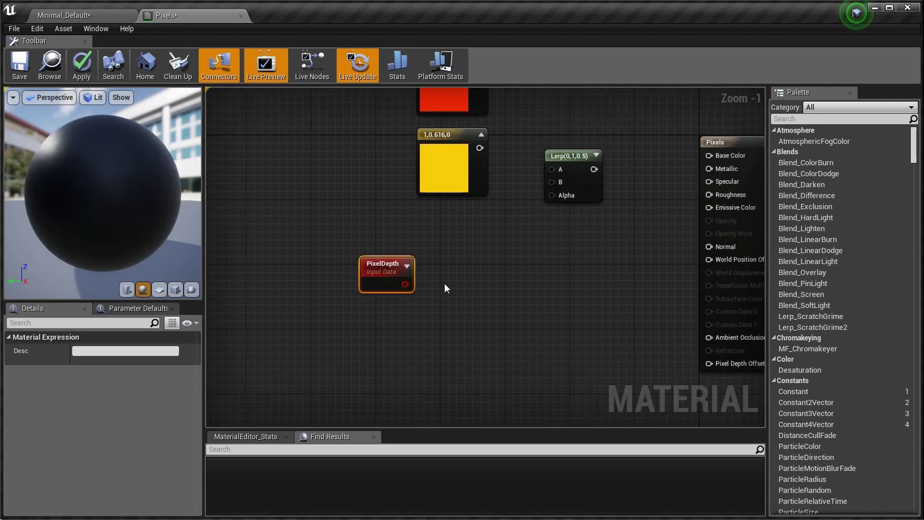
Add a Subtract node beside PixelDepth and connect the PixelDepth output to its A input
right_click(445, 285)
type("subtract")
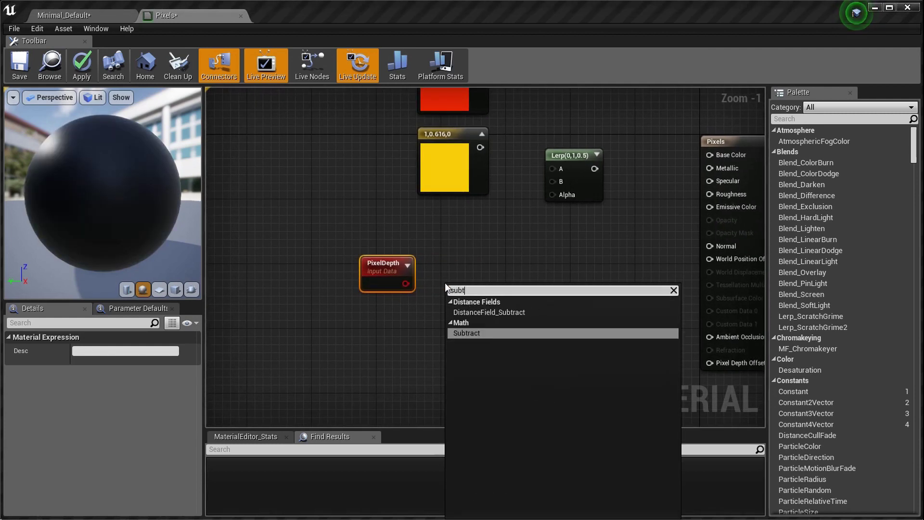
key("Return")
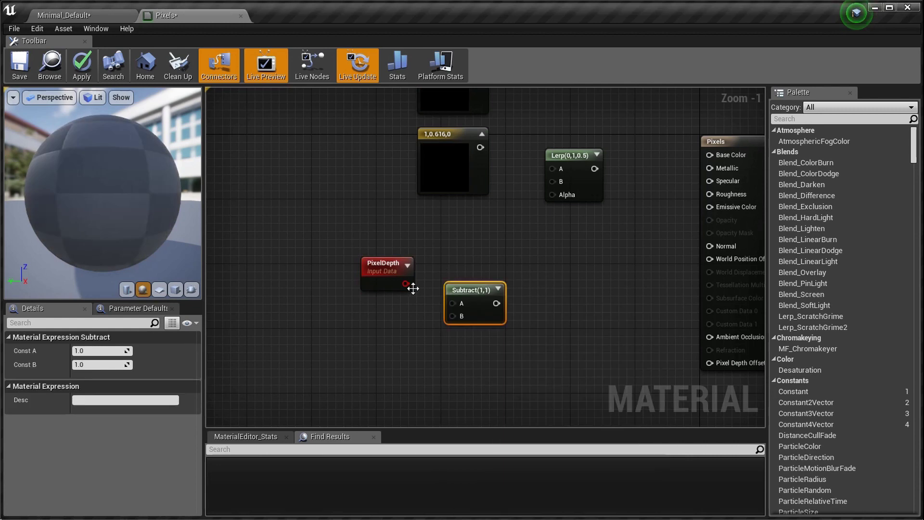
left_click_drag(412, 284, 454, 302)
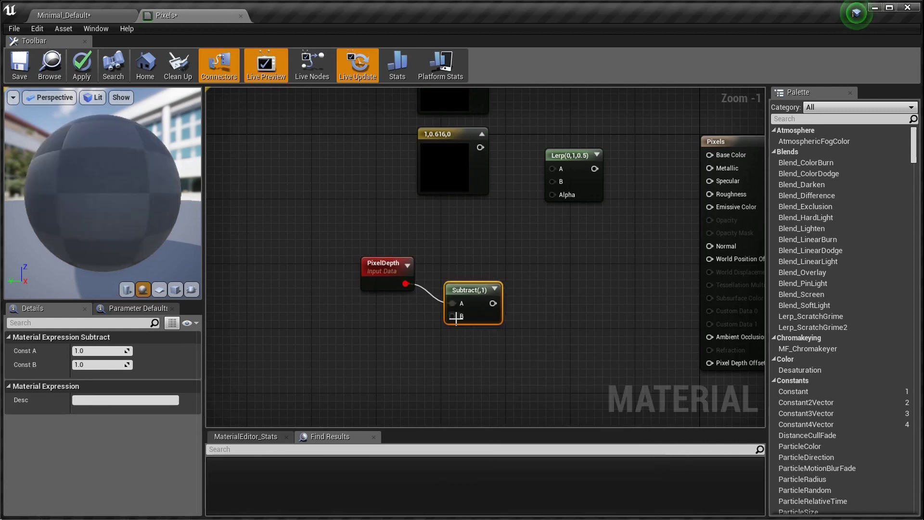
Add a Constant node with value 600 and connect it to the Subtract node's B input
scroll(473, 274, "up", 5)
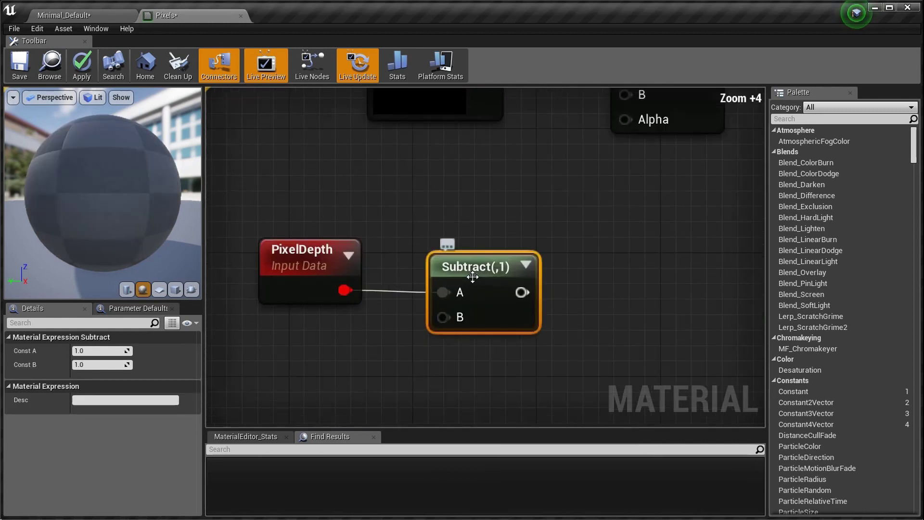
left_click(337, 346)
left_click_drag(368, 380, 441, 316)
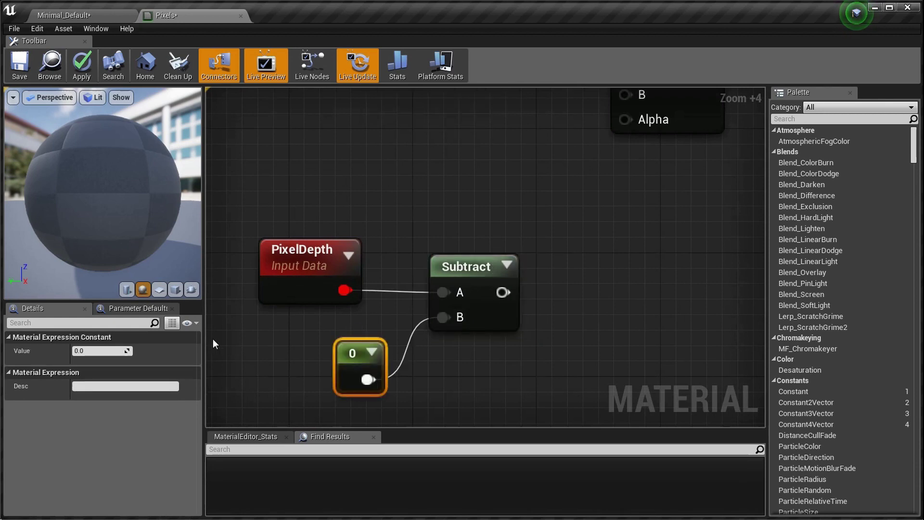
left_click(122, 351)
type("600")
key("Return")
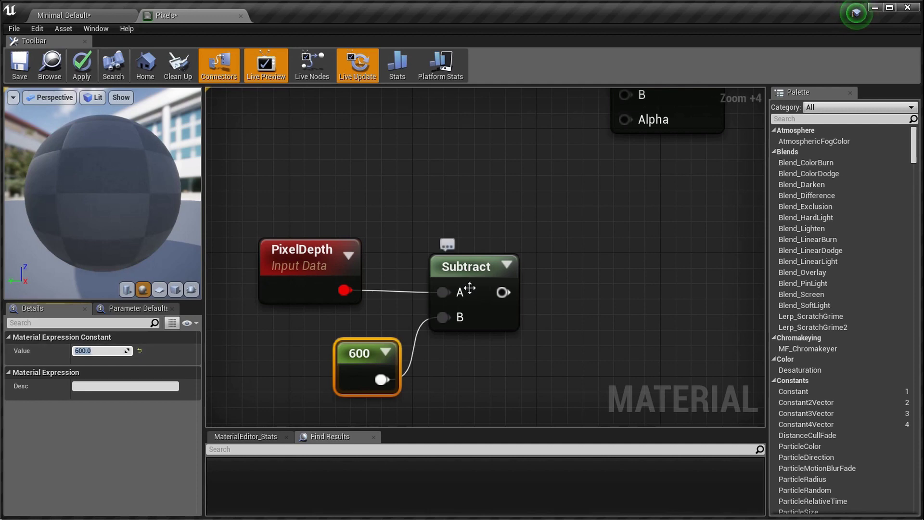
Connect the Subtract node's output to the Alpha input of the Lerp node
scroll(469, 288, "down", 3)
left_click_drag(499, 351, 337, 222)
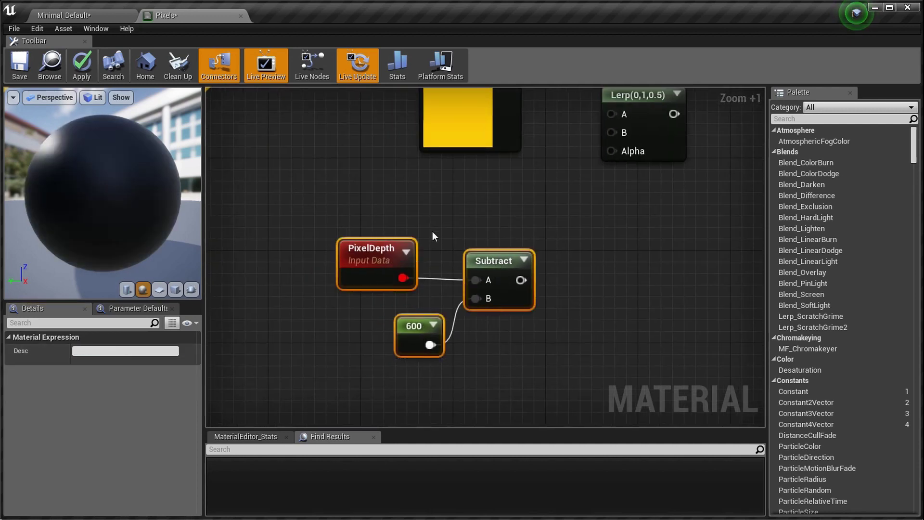
left_click_drag(508, 266, 613, 151)
right_click_drag(616, 154, 526, 327)
scroll(527, 327, "down", 2)
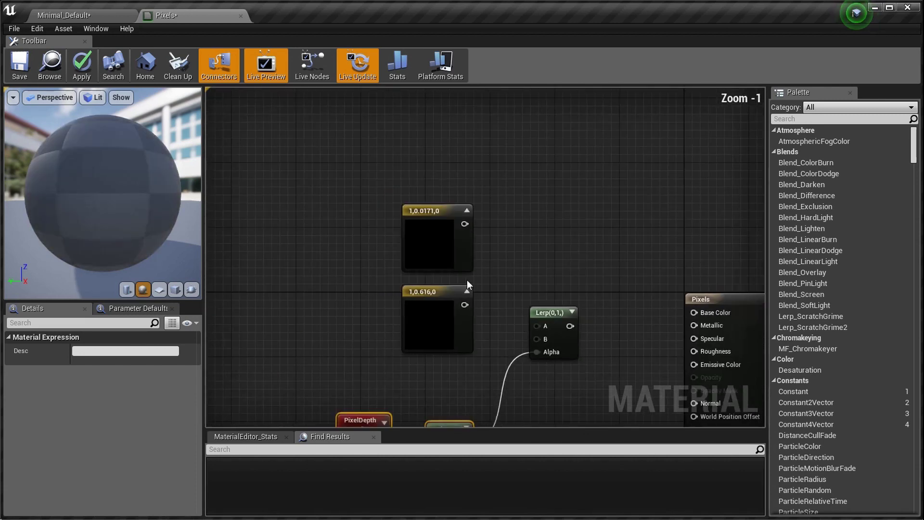
Connect the red and yellow colour constants to the Lerp's A and B inputs, feed the Lerp into Base Color, and save the material
left_click_drag(468, 224, 465, 305)
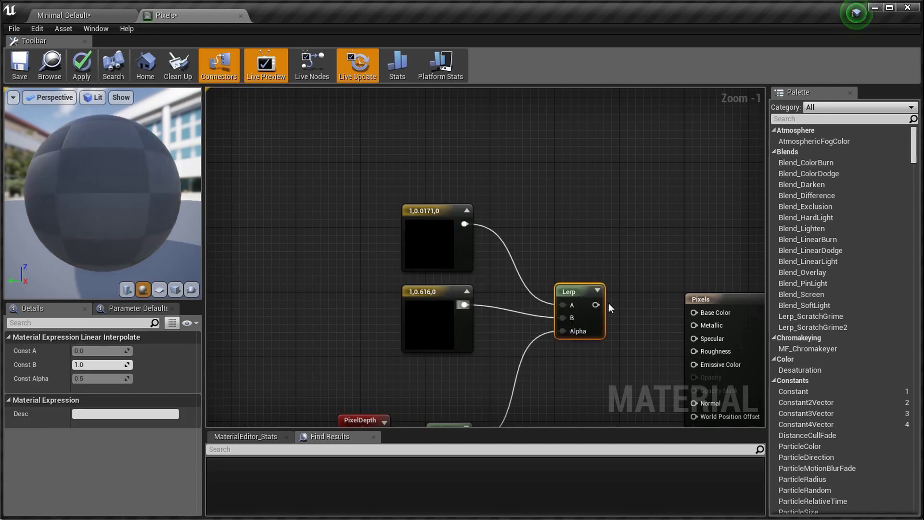
left_click_drag(596, 305, 694, 313)
left_click(16, 66)
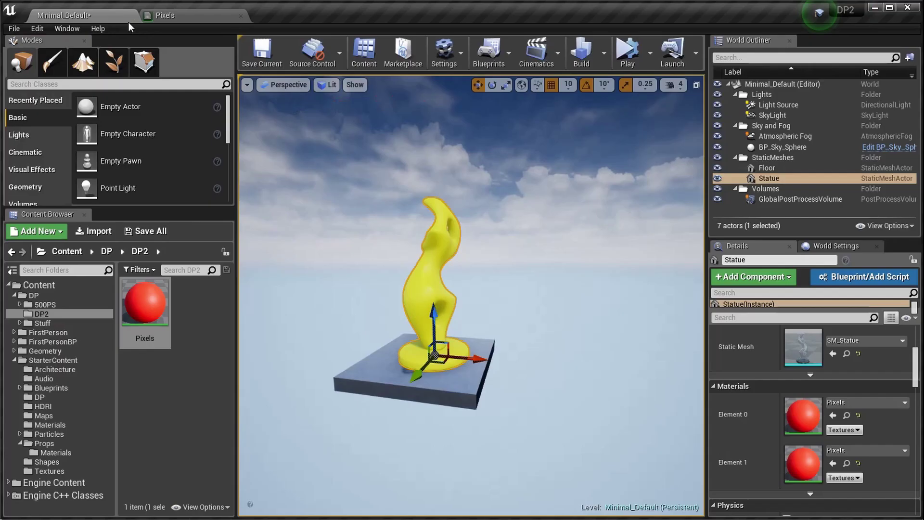
Examine how the statue's colours change with camera distance by moving nearer to and farther from it in the level viewport
key("w")
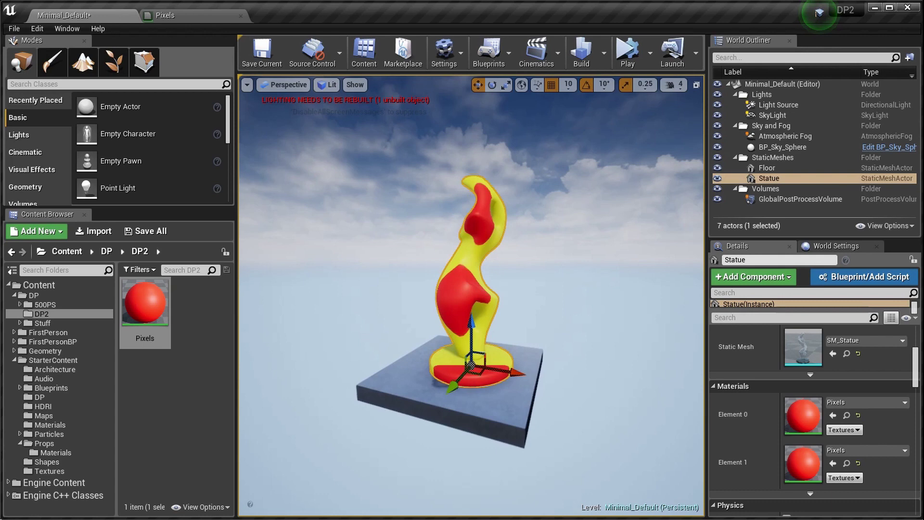
key("g")
key("s")
mouse_move(437, 298)
right_mouse_down()
mouse_move(447, 298)
mouse_move(412, 298)
mouse_move(439, 298)
right_mouse_up()
key("w")
key("d")
key("s")
key("w")
key("s")
key("a")
key("w")
key("a")
right_click_drag(272, 304, 298, 304)
key("s")
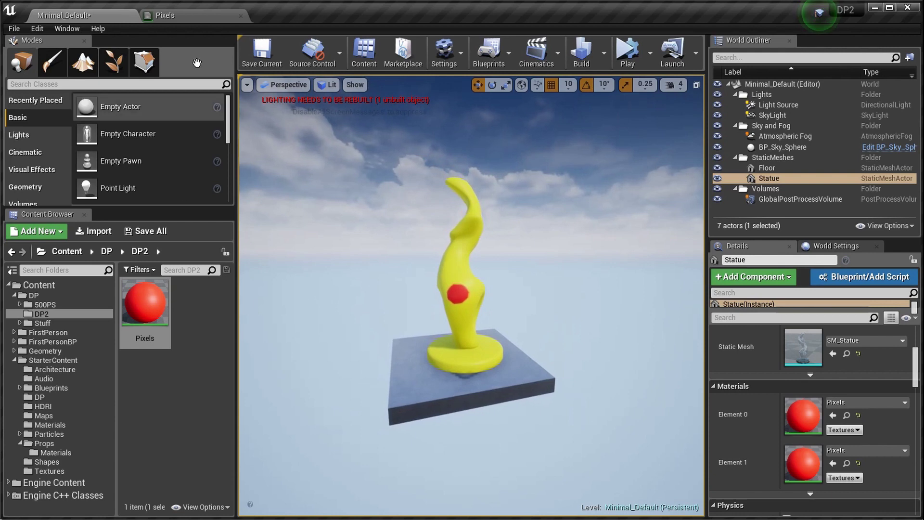
Return to the Pixels material and move the PixelDepth, Subtract and 600 constant nodes together farther left of the Lerp
left_click(186, 20)
right_click_drag(486, 344, 490, 183)
left_click_drag(396, 357, 380, 317)
left_click_drag(471, 367, 344, 265)
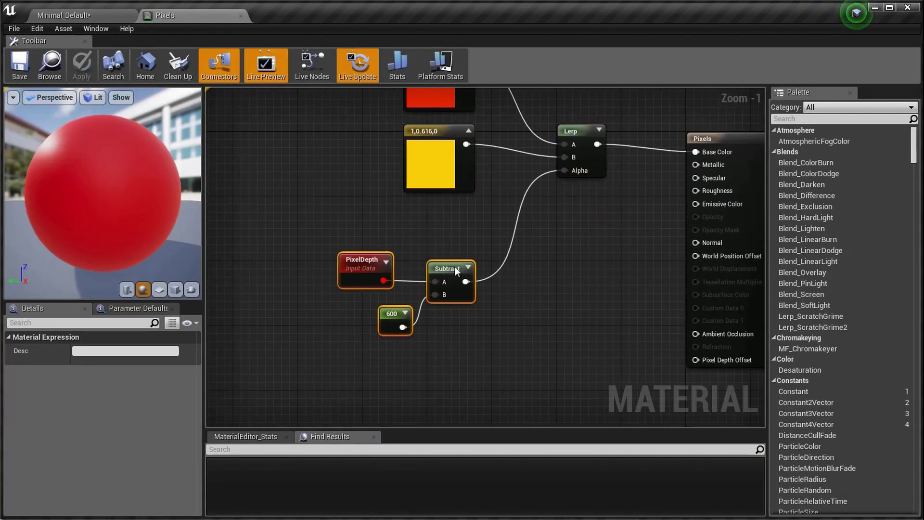
left_click_drag(455, 267, 331, 260)
scroll(375, 280, "up", 4)
left_click(374, 281)
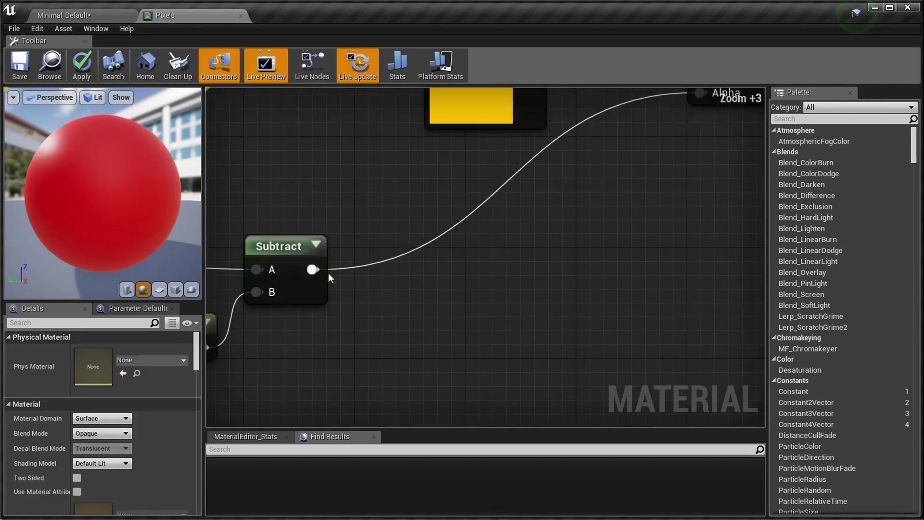
Add a Divide node to the right of Subtract and connect the Subtract output to its A input
right_click(383, 270)
type("divide")
key("Return")
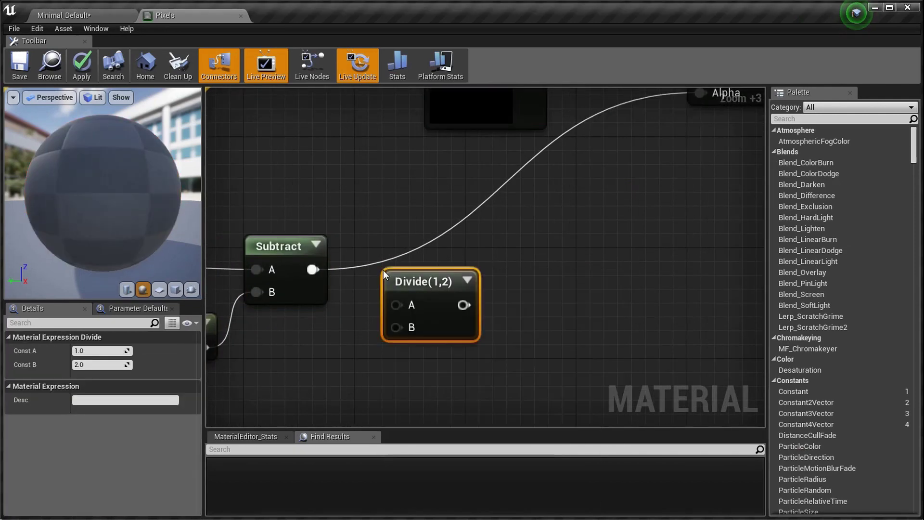
left_click_drag(306, 270, 461, 264)
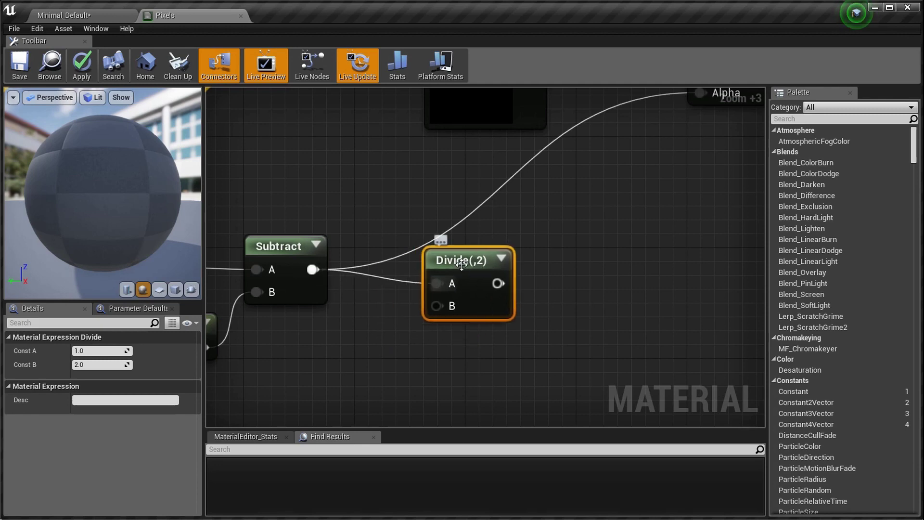
Add a Constant node with value 1000 below Subtract and connect it to the Divide node's B input
right_click_drag(504, 176, 449, 406)
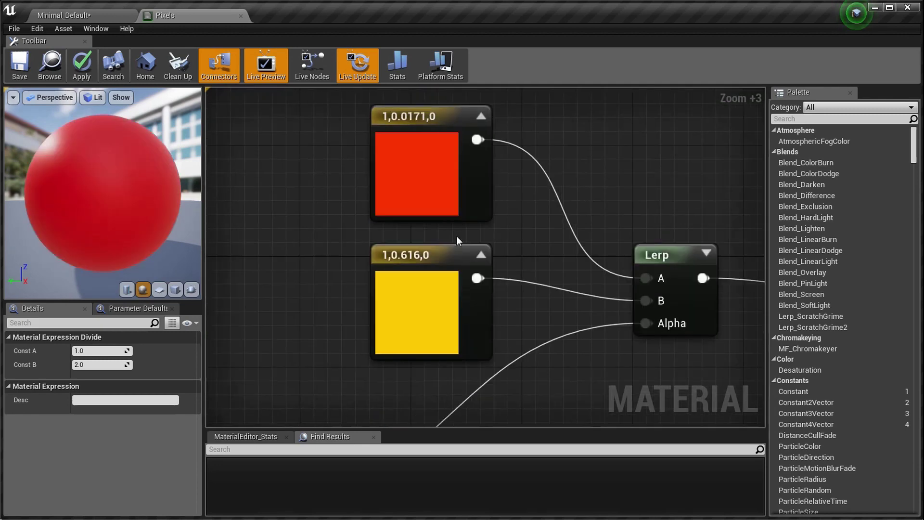
right_click_drag(498, 318, 535, 163)
right_click_drag(502, 300, 541, 182)
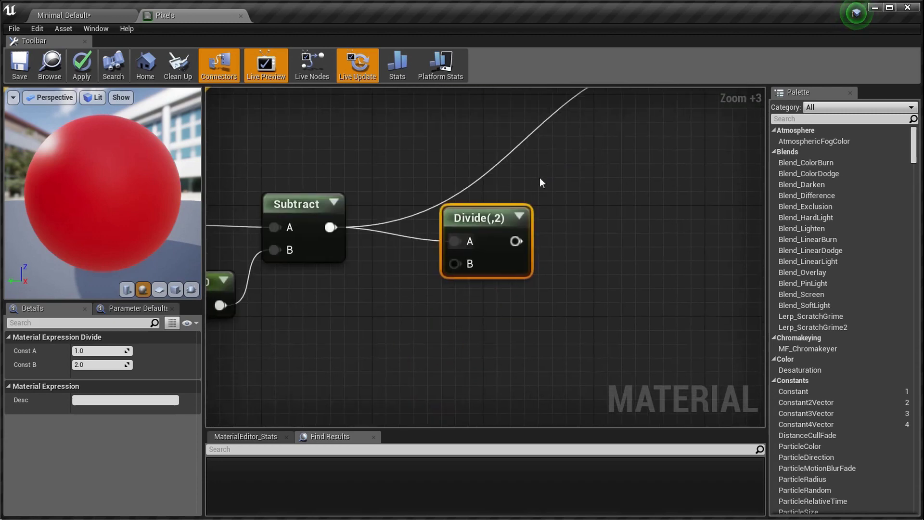
key("1")
left_click(303, 317)
left_click_drag(331, 348, 460, 268)
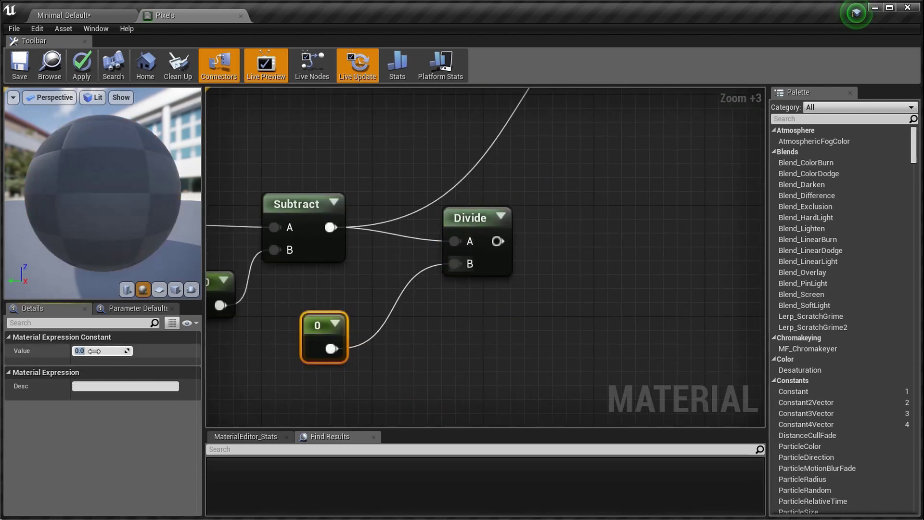
key("Return")
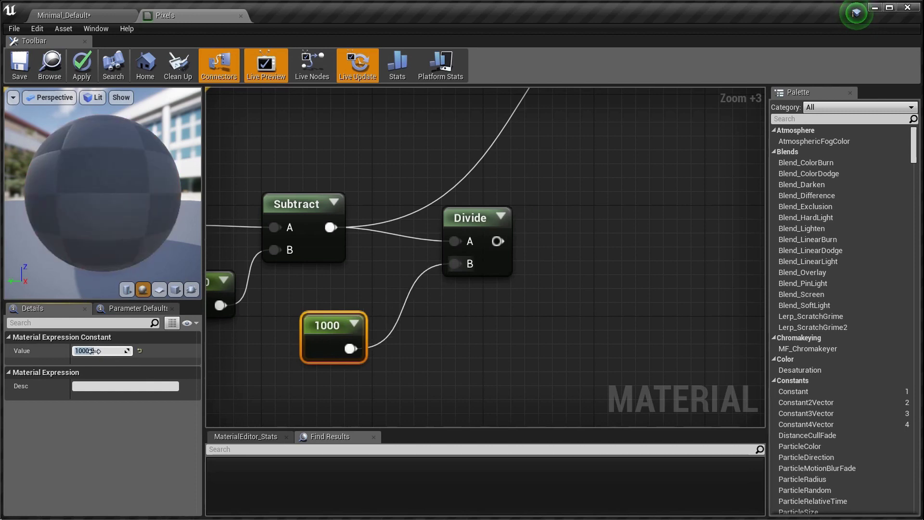
Align the Divide node with Subtract and add a Clamp node fed by the Divide output
scroll(541, 315, "down", 3)
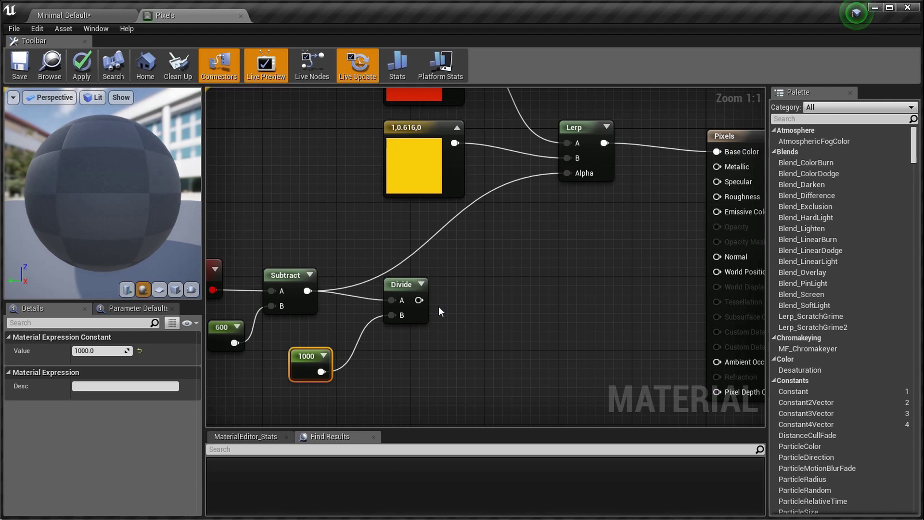
left_click_drag(428, 311, 485, 288)
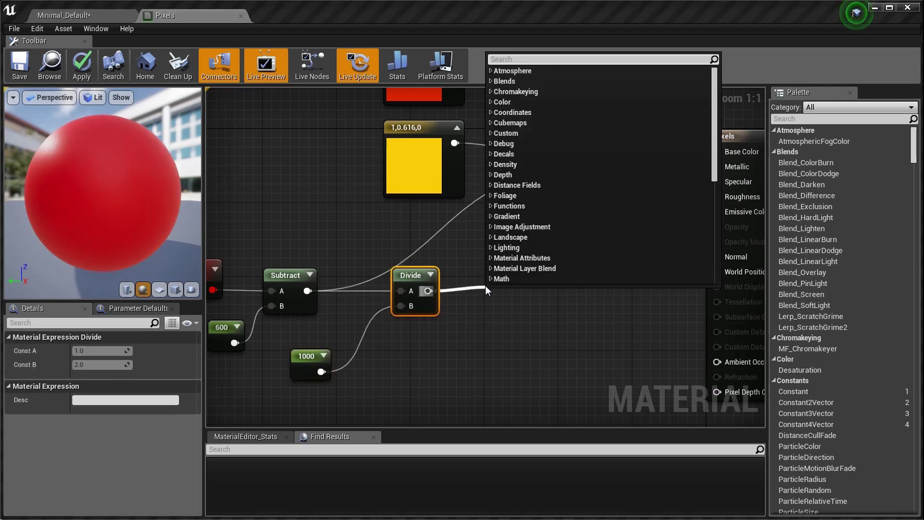
type("clamp")
key("BackSpace")
key("BackSpace")
key("BackSpace")
key("BackSpace")
key("BackSpace")
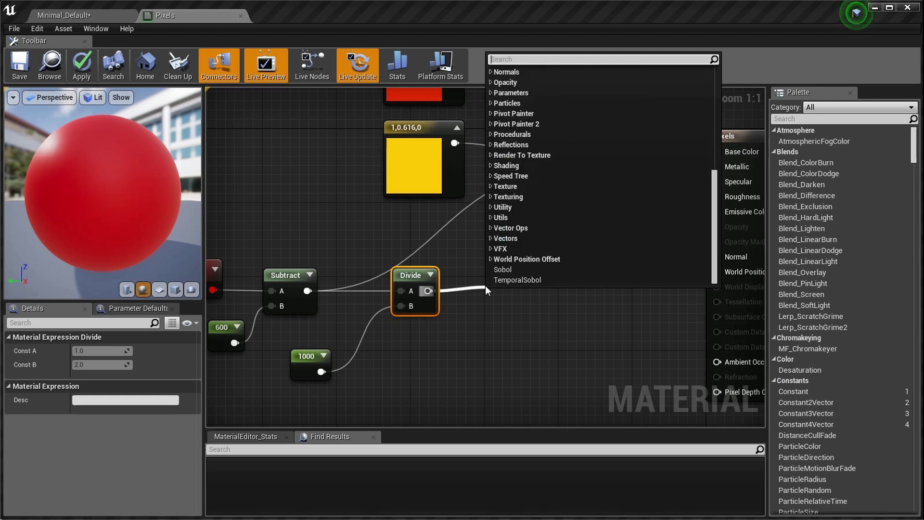
type("clamp")
key("Return")
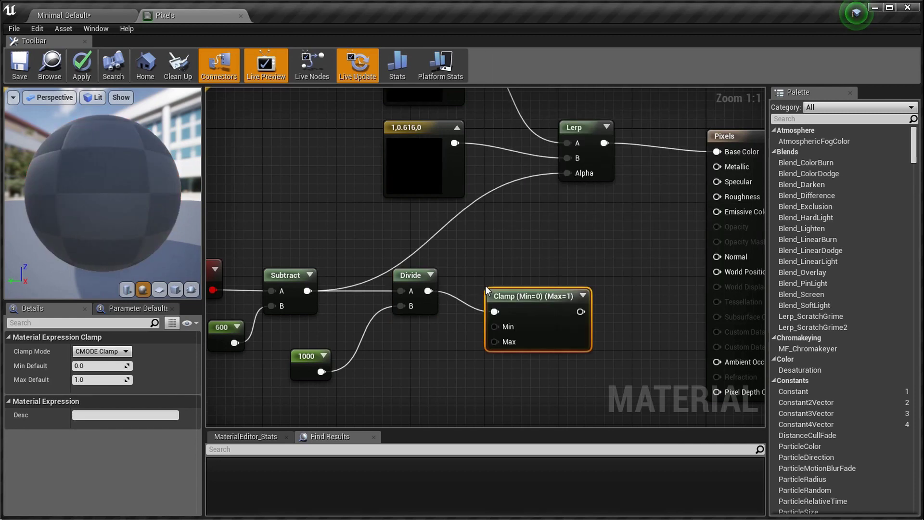
Connect the Clamp output to the Lerp's Alpha input in place of the Subtract output, and save the material
scroll(485, 285, "down", 3)
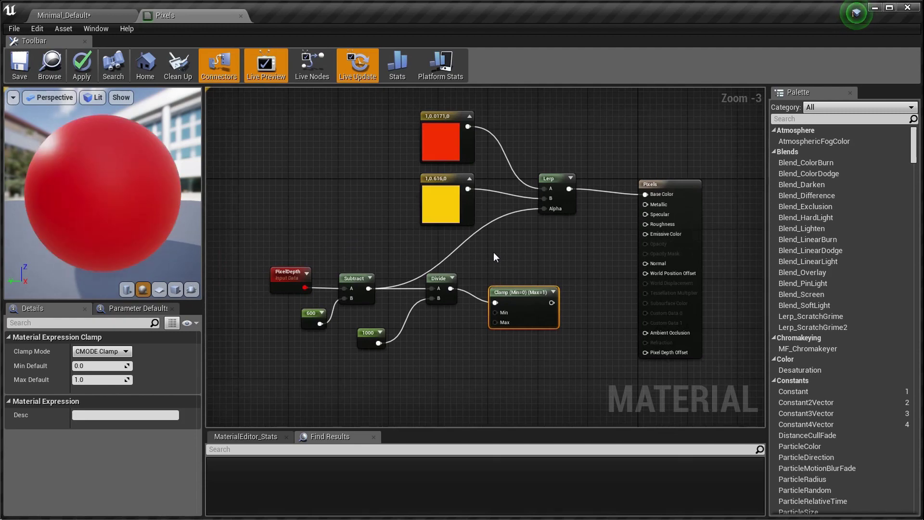
scroll(524, 302, "up", 3)
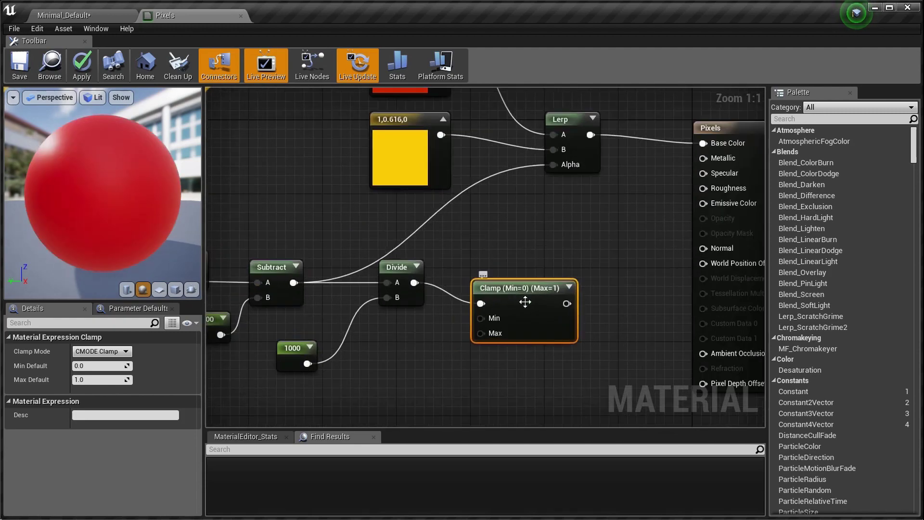
right_click_drag(525, 301, 382, 326)
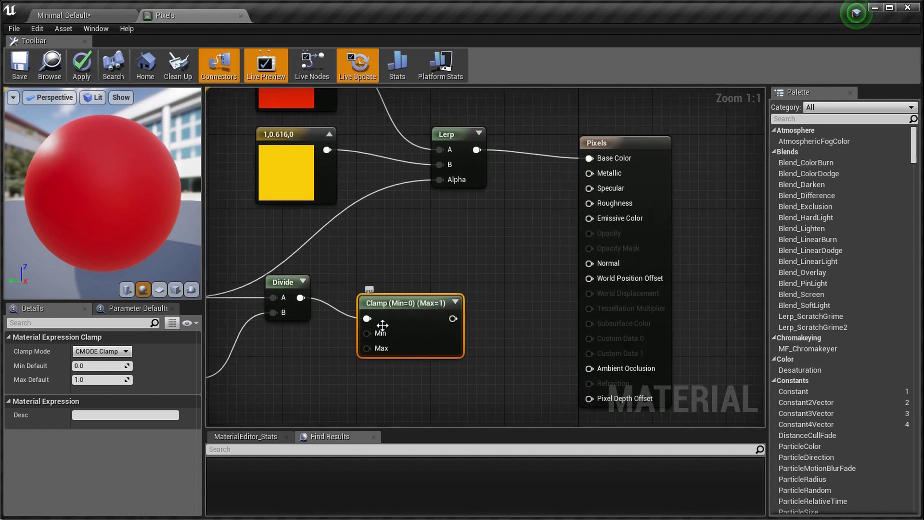
left_click_drag(453, 318, 447, 182)
scroll(447, 182, "down", 3)
right_click_drag(344, 223, 403, 218)
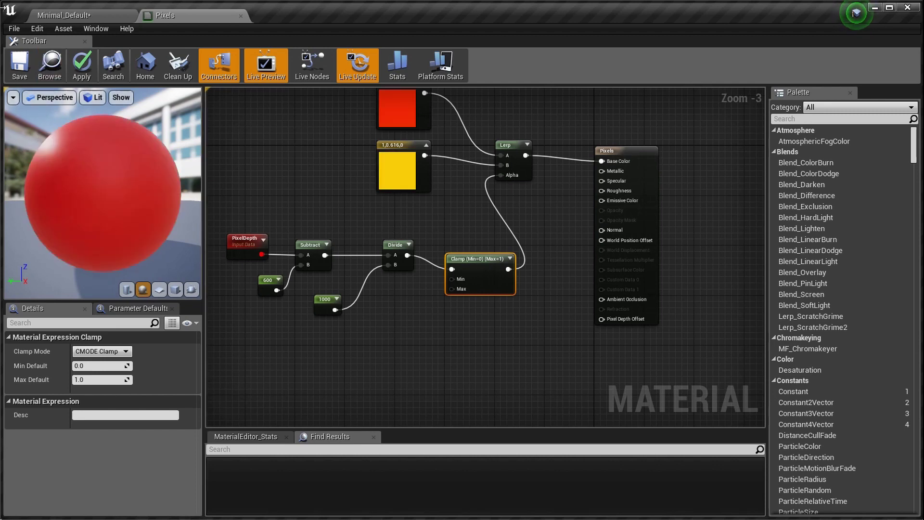
left_click(19, 67)
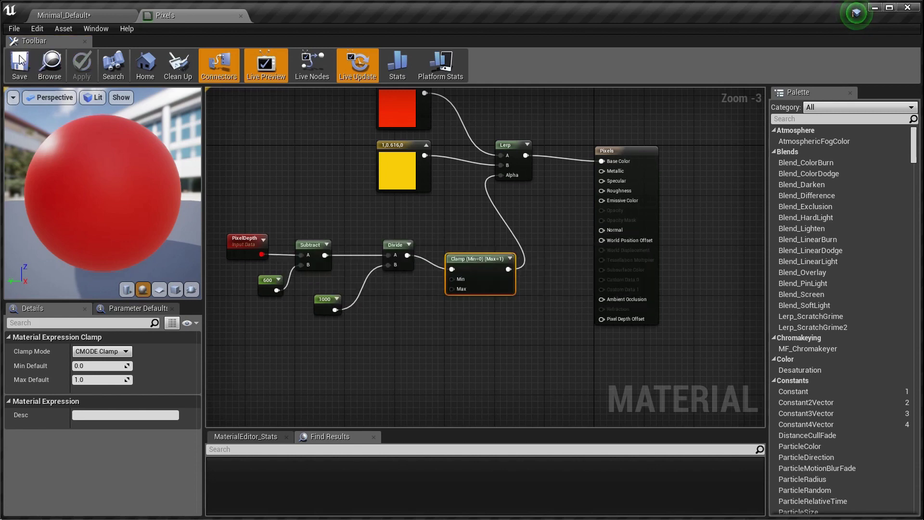
Examine the colour transition on the statue in the level viewport from various distances and angles, ending with a close-up
left_click(73, 14)
key("w")
mouse_move(471, 296)
right_mouse_down()
mouse_move(510, 284)
mouse_move(500, 294)
mouse_move(559, 291)
mouse_move(457, 289)
right_mouse_up()
key("s")
key("a")
key("s")
key("d")
key("s")
key("d")
key("d")
key("f")
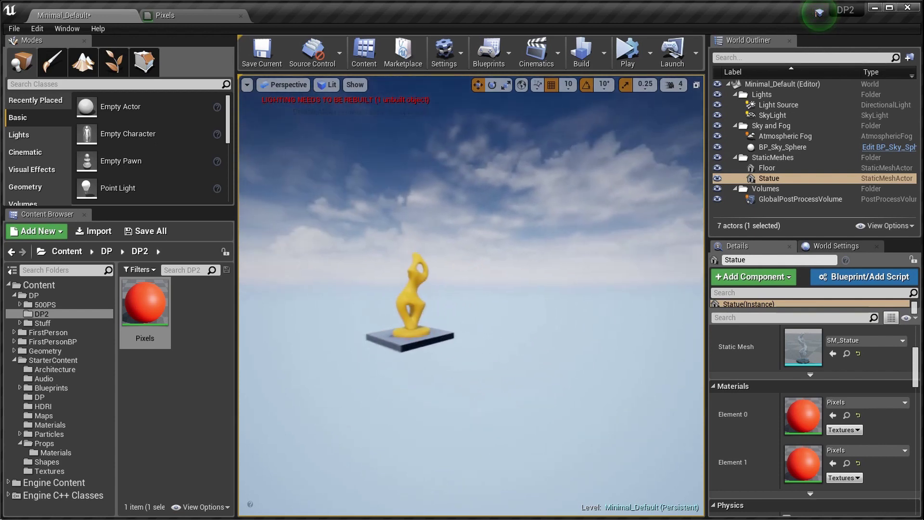
key("d")
mouse_move(472, 296)
right_mouse_down()
mouse_move(385, 293)
mouse_move(511, 292)
mouse_move(405, 291)
mouse_move(457, 292)
right_mouse_up()
key("s")
key("w")
key("w")
key("a")
key("s")
key("a")
key("s")
key("w")
key("w")
key("s")
key("d")
key("w")
key("a")
key("s")
key("w")
right_click_drag(563, 301, 488, 291)
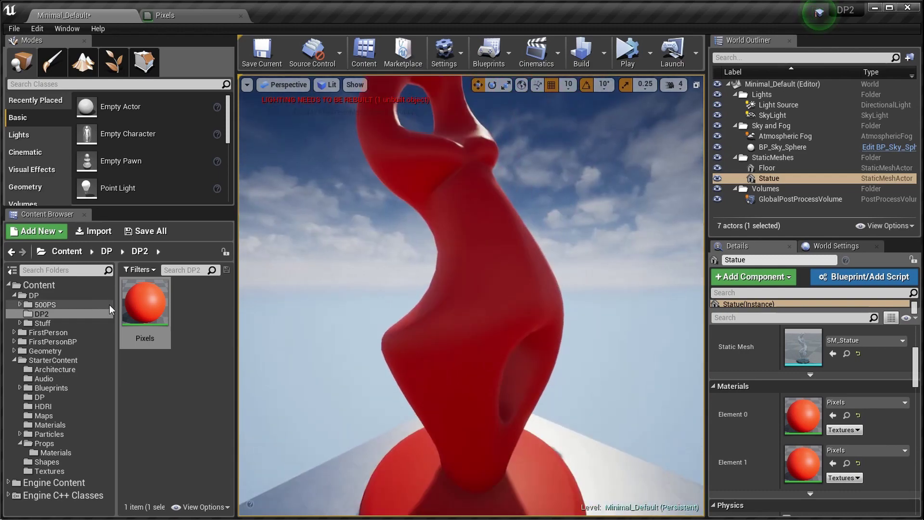
In the Pixels material, move PixelDepth and both colour constants farther left and place the Lerp just above the Clamp node
left_click(187, 15)
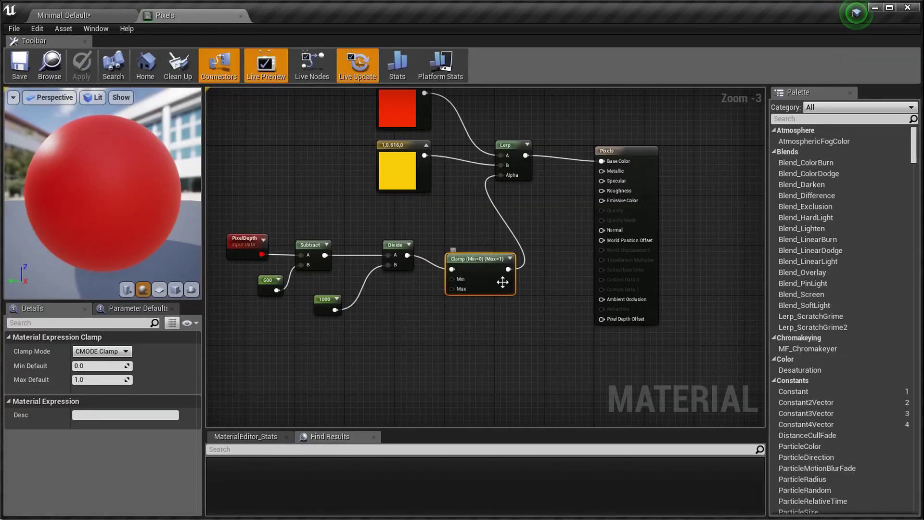
scroll(503, 282, "down", 2)
left_click_drag(355, 268, 293, 270)
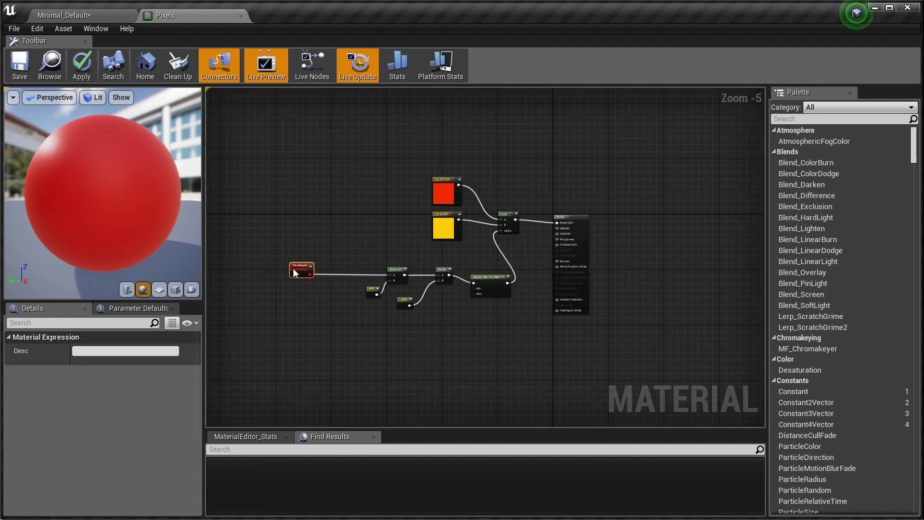
left_click_drag(456, 194, 401, 190)
left_click_drag(498, 317, 383, 265)
left_click_drag(516, 225, 498, 250)
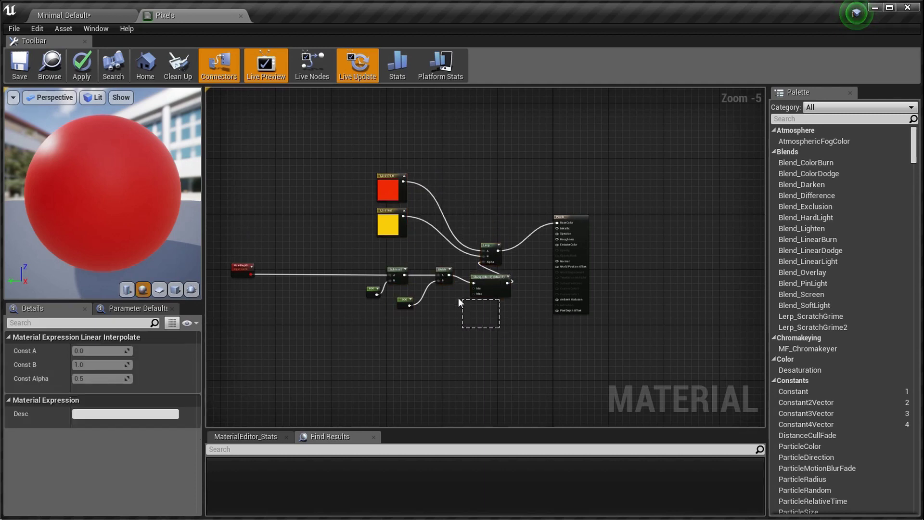
Duplicate the Subtract, Divide, Clamp and Lerp nodes with their 600 and 1000 constants, placing the copies below the originals
left_click_drag(372, 261, 373, 262)
key("ctrl+c")
key("ctrl+v")
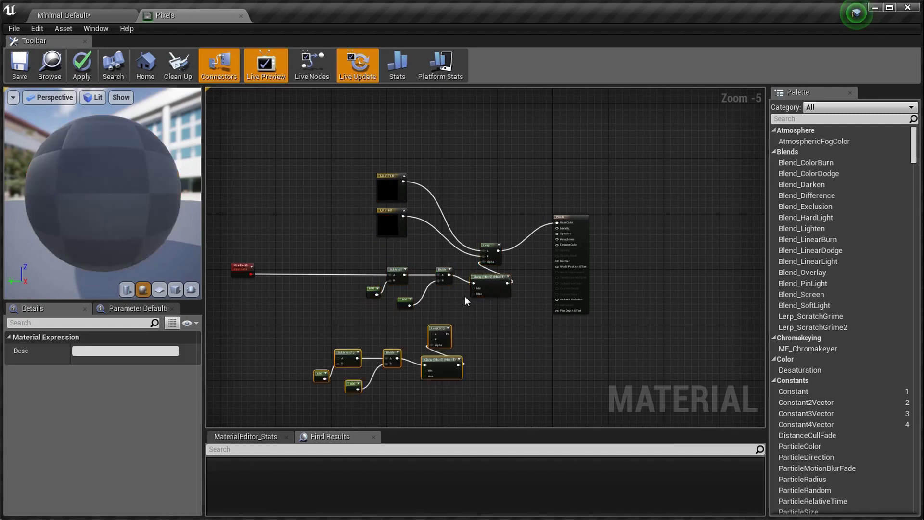
Connect the PixelDepth output to the A input of the duplicated Subtract node
scroll(453, 308, "up", 2)
right_click_drag(468, 335, 590, 340)
left_click(659, 209)
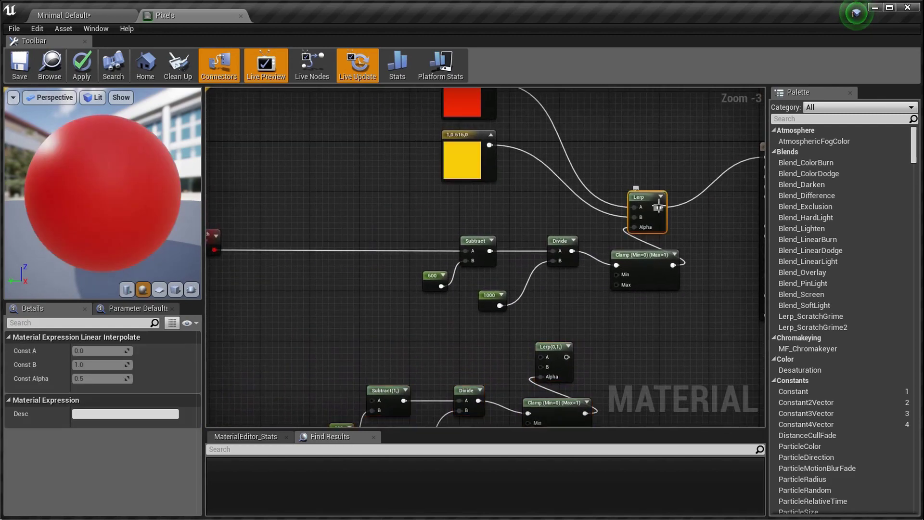
right_click_drag(287, 301, 338, 293)
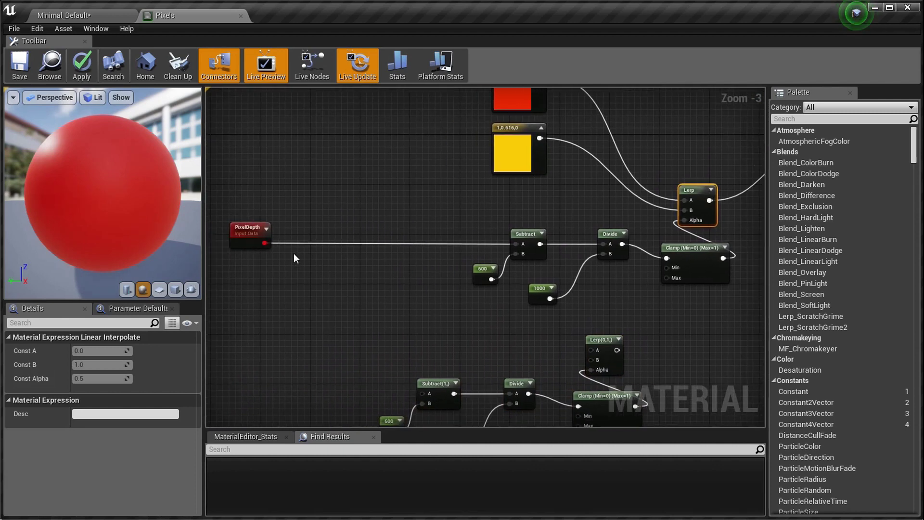
right_click_drag(454, 384, 455, 304)
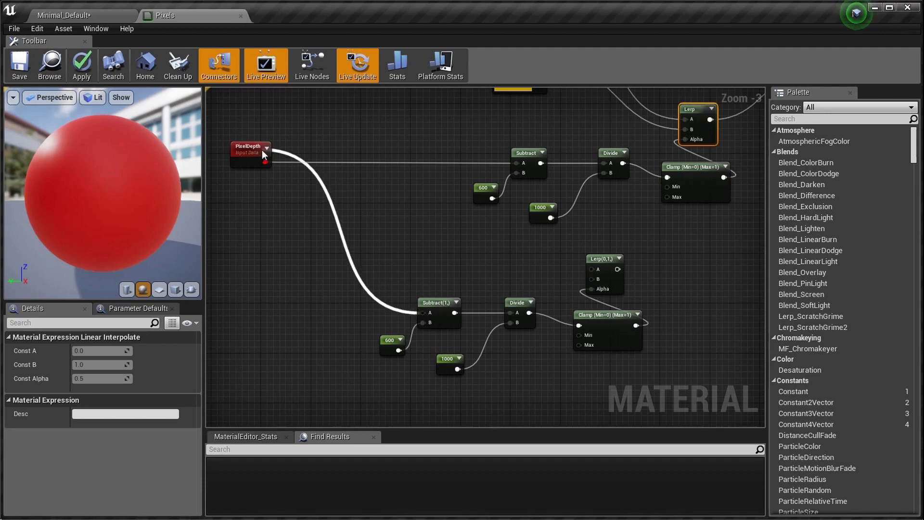
left_click_drag(267, 163, 266, 163)
Add a Constant3Vector node above the duplicated Subtract node and connect it to the duplicated Lerp's B input
right_click_drag(539, 242, 472, 354)
right_click_drag(381, 337, 461, 250)
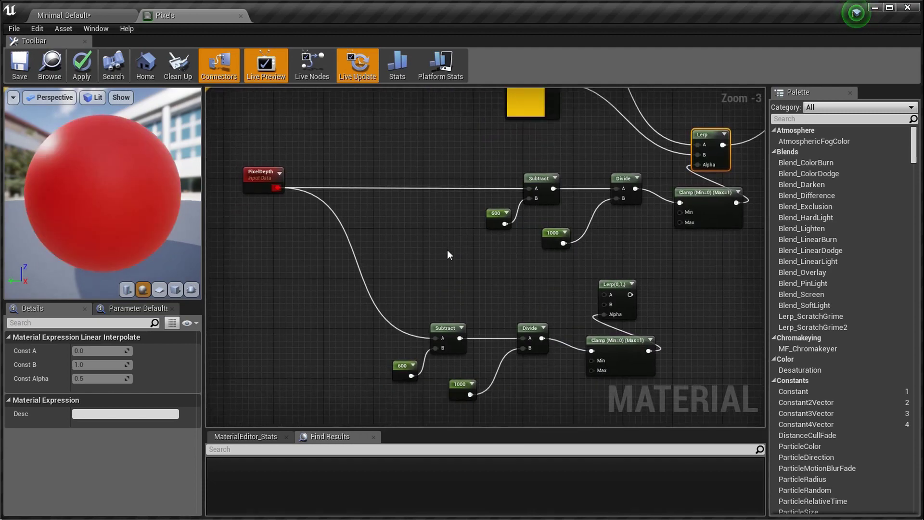
left_click(448, 254)
scroll(420, 249, "up", 3)
left_click_drag(418, 244, 578, 303)
Connect the output of the original Lerp to the A input of the duplicated Lerp
scroll(554, 313, "down", 4)
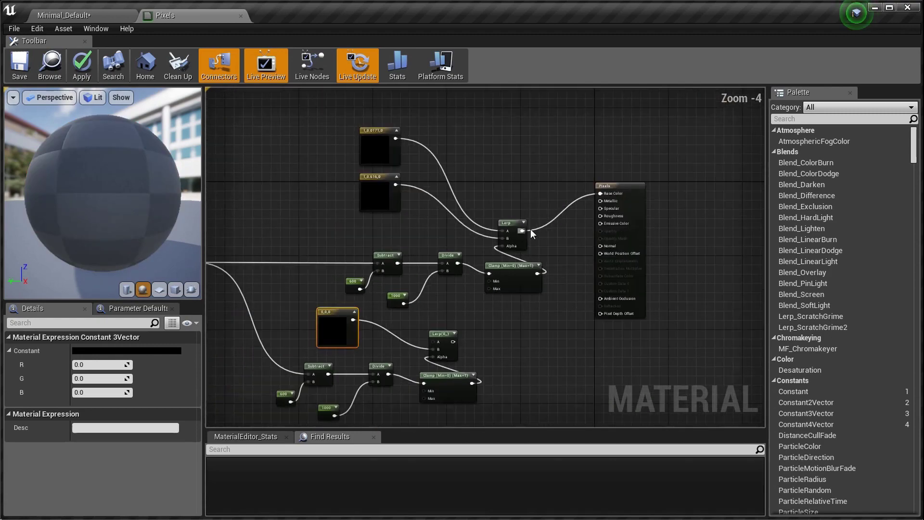
scroll(530, 229, "up", 1)
left_click_drag(518, 231, 532, 284)
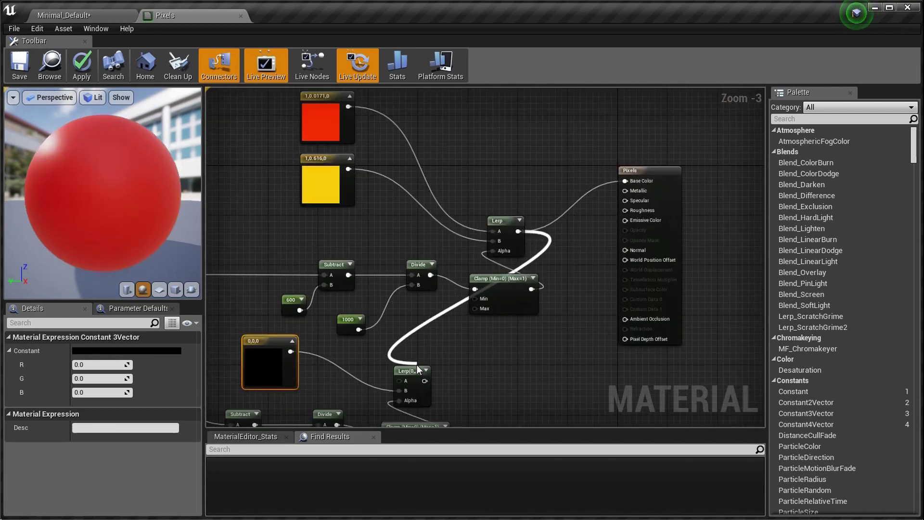
left_click_drag(416, 365, 406, 381)
Set the black Constant3Vector to lime green (R 0.338112, G 1.0, B 0.0) and connect the duplicated Lerp's output to Base Color
right_click_drag(418, 345, 647, 178)
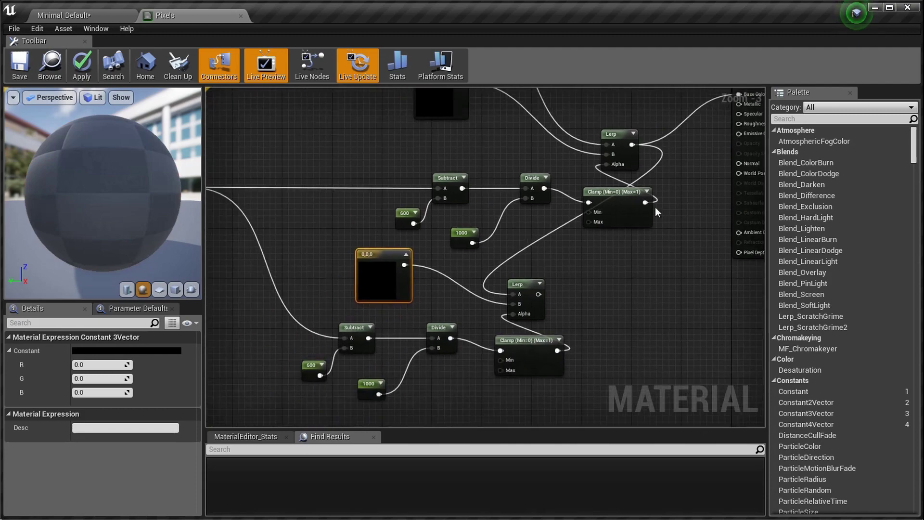
scroll(419, 233, "up", 3)
double_click(408, 244)
mouse_move(495, 311)
left_mouse_down()
mouse_move(504, 340)
mouse_move(483, 389)
mouse_move(473, 360)
left_mouse_up()
left_click_drag(580, 360, 582, 248)
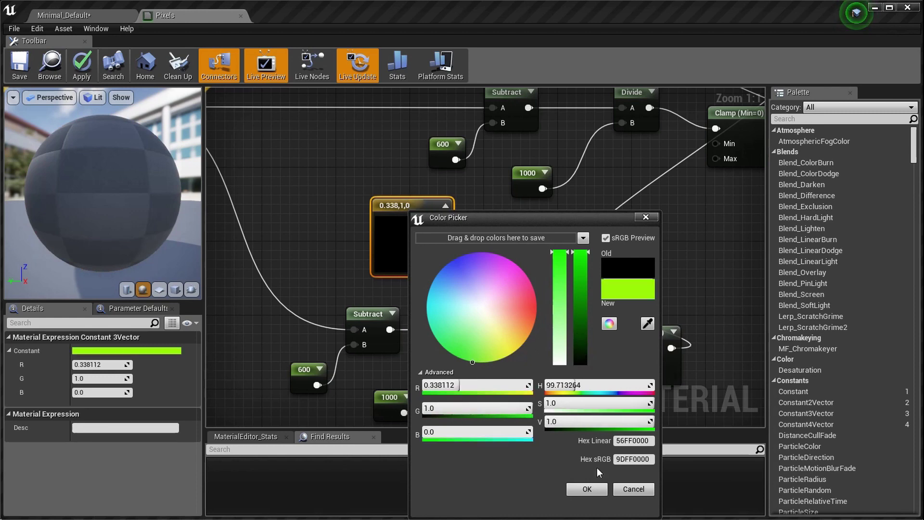
left_click(593, 492)
scroll(514, 314, "down", 5)
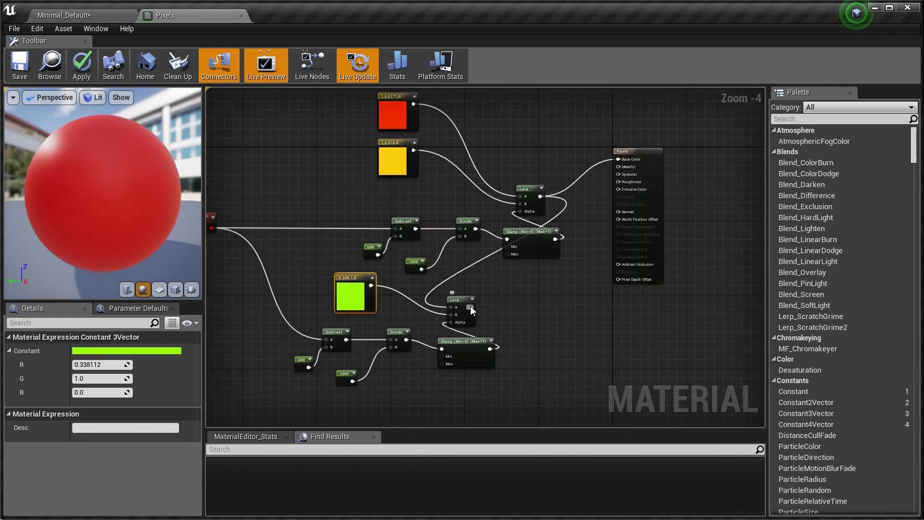
left_click_drag(619, 164, 622, 160)
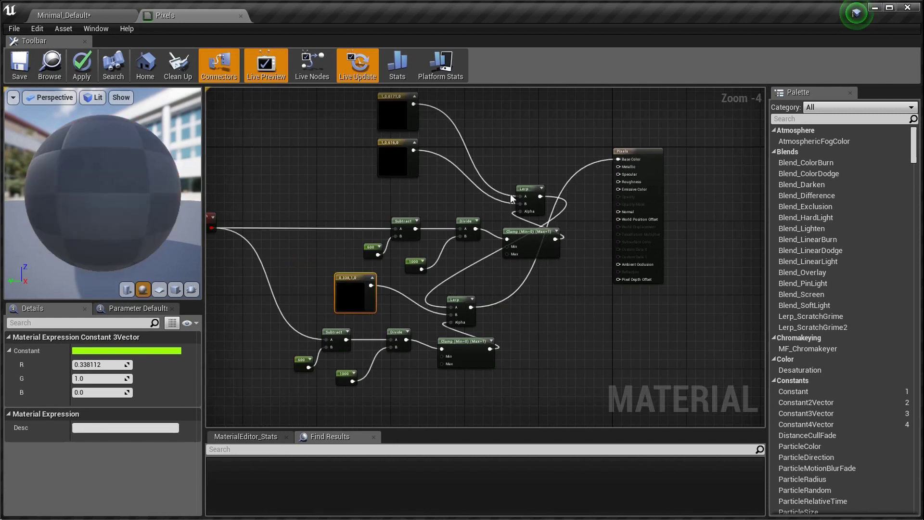
Set the constant feeding the duplicated Subtract node's B input to 1200
scroll(406, 256, "up", 10)
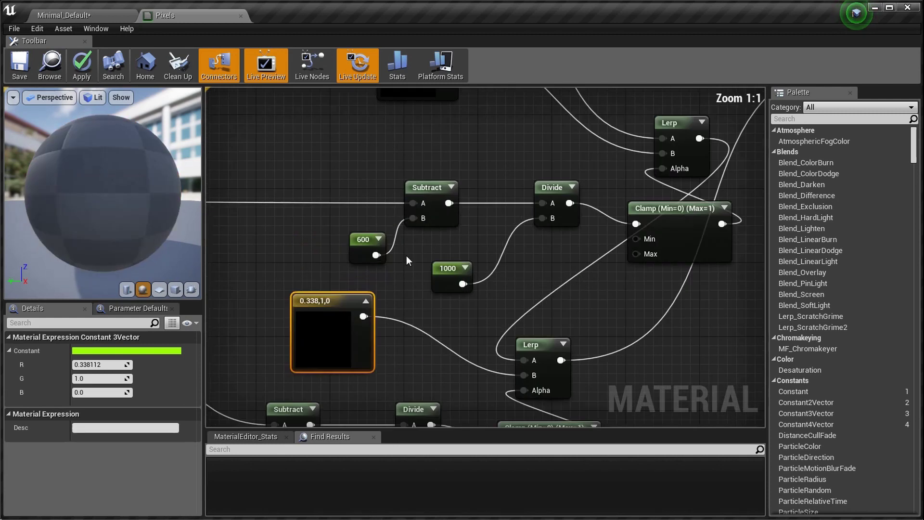
right_click_drag(608, 286, 516, 284)
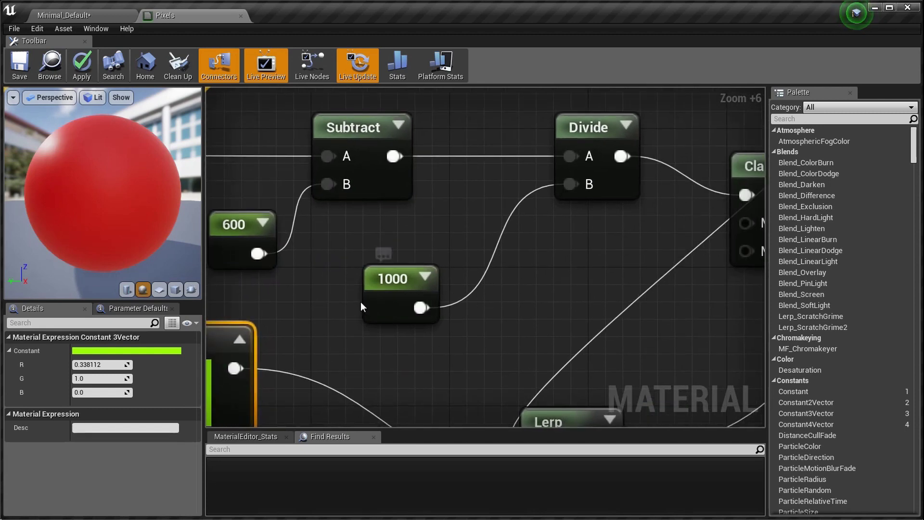
right_click_drag(361, 303, 413, 242)
mouse_move(414, 405)
right_mouse_down()
mouse_move(493, 171)
mouse_move(507, 158)
right_mouse_up()
right_click_drag(239, 270, 390, 235)
scroll(386, 231, "up", 1)
left_click(380, 225)
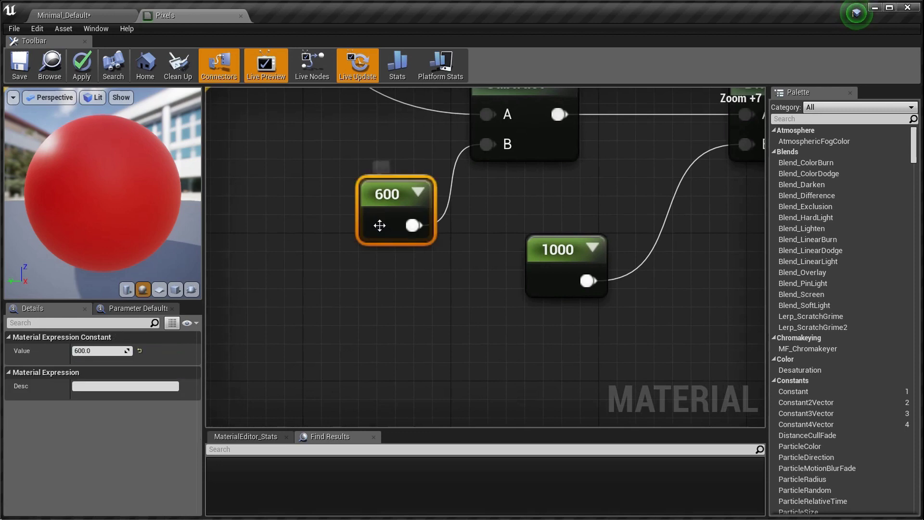
left_click(107, 352)
type("1200")
key("Return")
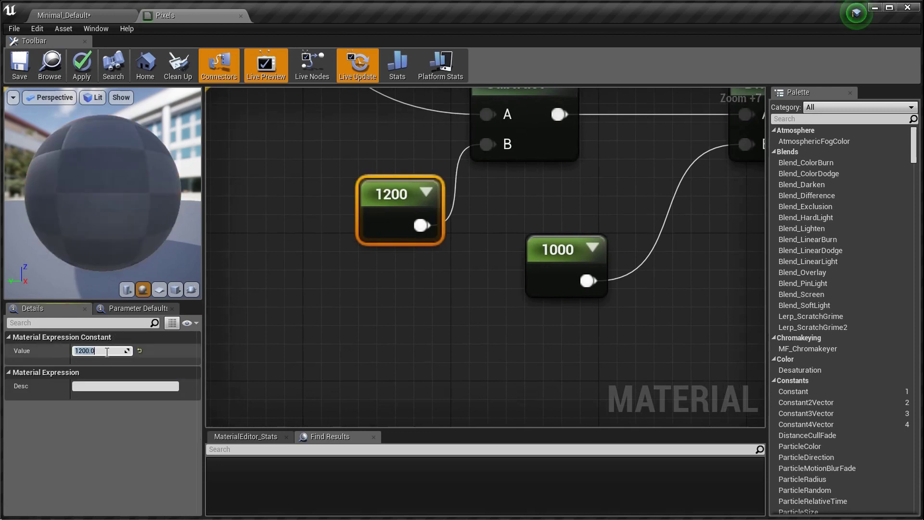
Save the Pixels material and view the statue from different distances in the Minimal_Default level
left_click(17, 67)
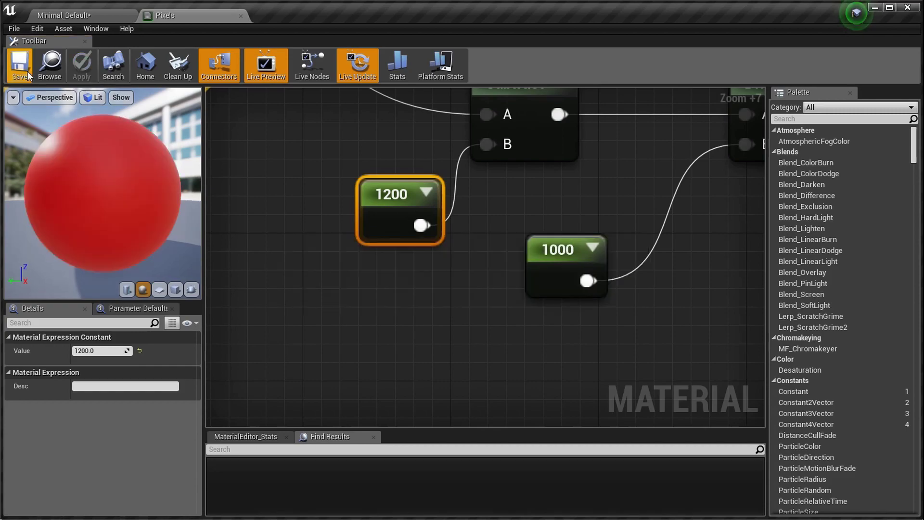
left_click(90, 18)
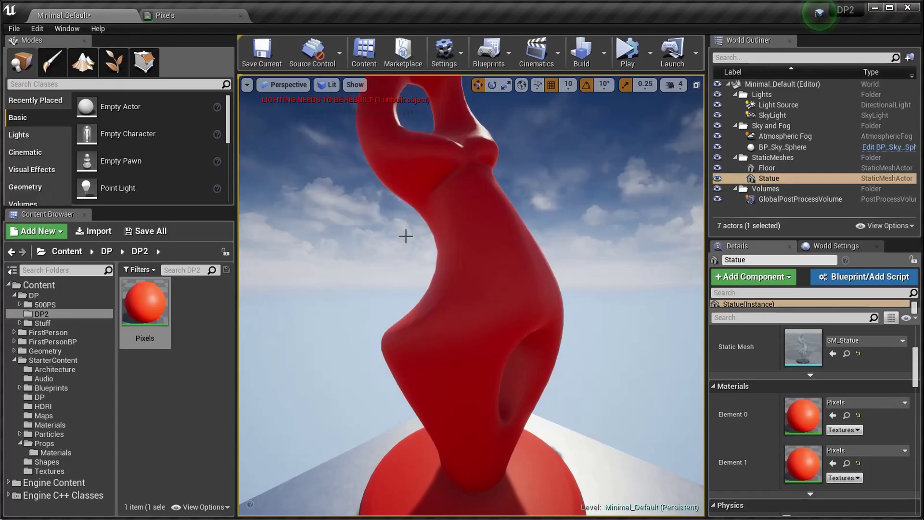
right_click_drag(471, 296, 198, 295, "alt")
mouse_move(297, 324)
right_mouse_down()
mouse_move(289, 324)
mouse_move(313, 329)
mouse_move(298, 324)
right_mouse_up()
In the Pixels material, duplicate the lime green colour, Subtract, Divide, Clamp and Lerp nodes with their 1200 and 1000 constants below the originals
left_click(188, 10)
scroll(519, 233, "down", 8)
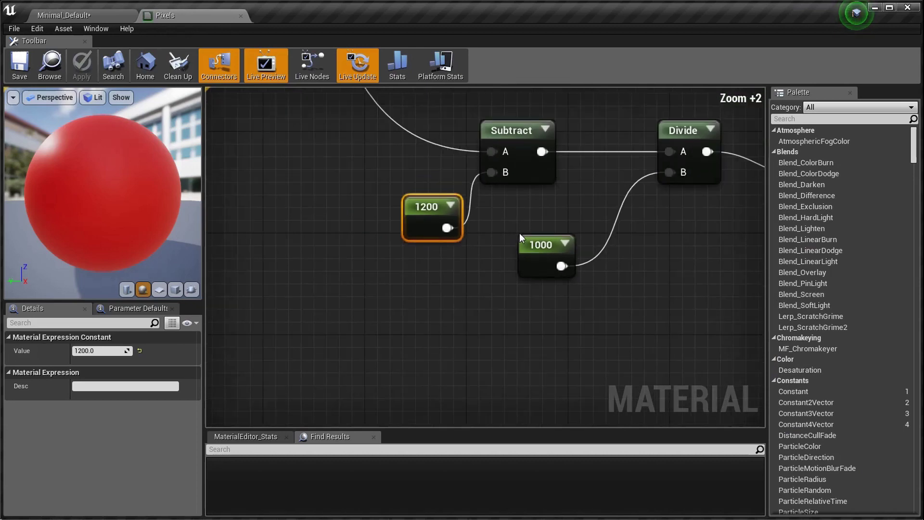
right_click_drag(519, 233, 426, 283)
scroll(425, 283, "down", 4)
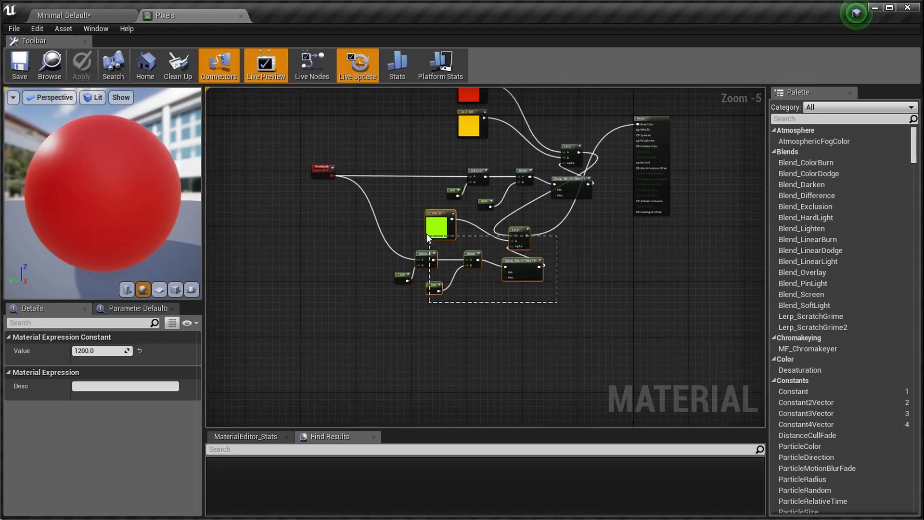
left_click_drag(402, 226, 402, 227)
key("ctrl+c")
left_click(450, 332)
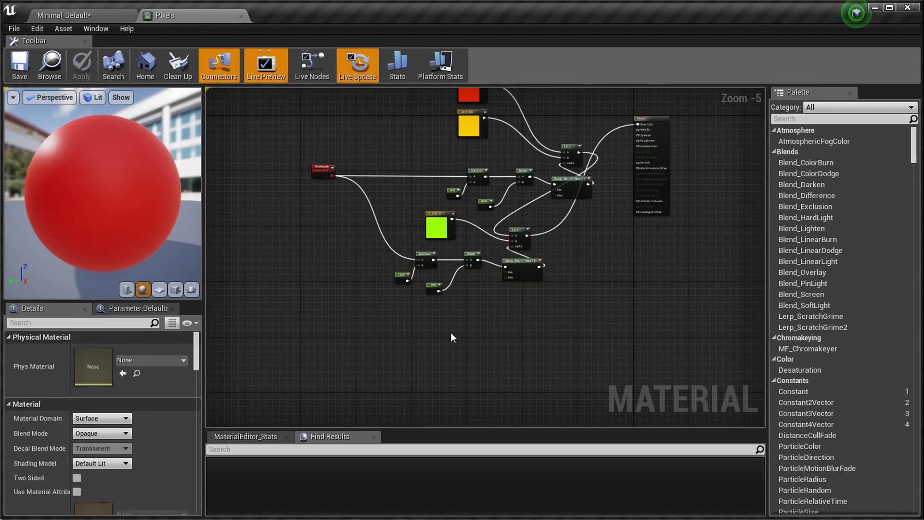
key("ctrl+v")
Connect the second Lerp's output to the newest Lerp's A input and move the pasted node group farther below the originals
scroll(539, 226, "up", 3)
left_click_drag(519, 215, 496, 381)
scroll(468, 232, "down", 3)
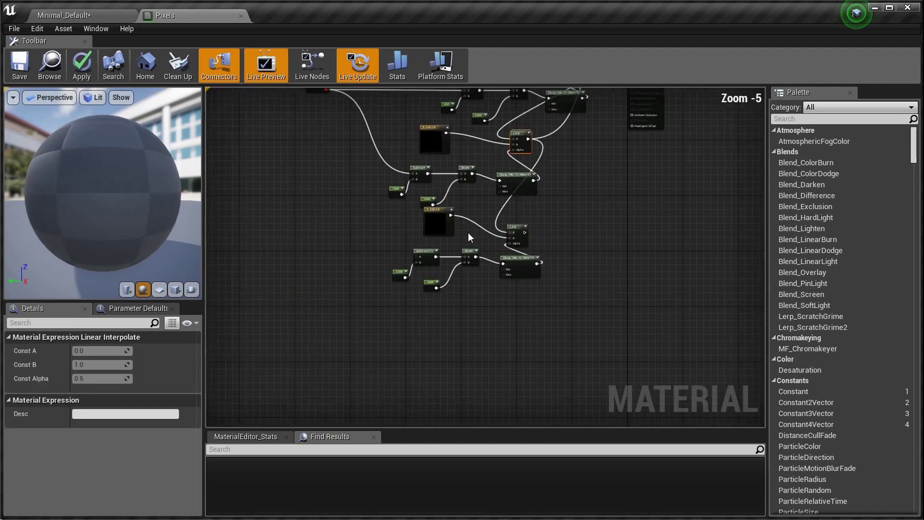
left_click_drag(526, 236, 531, 261)
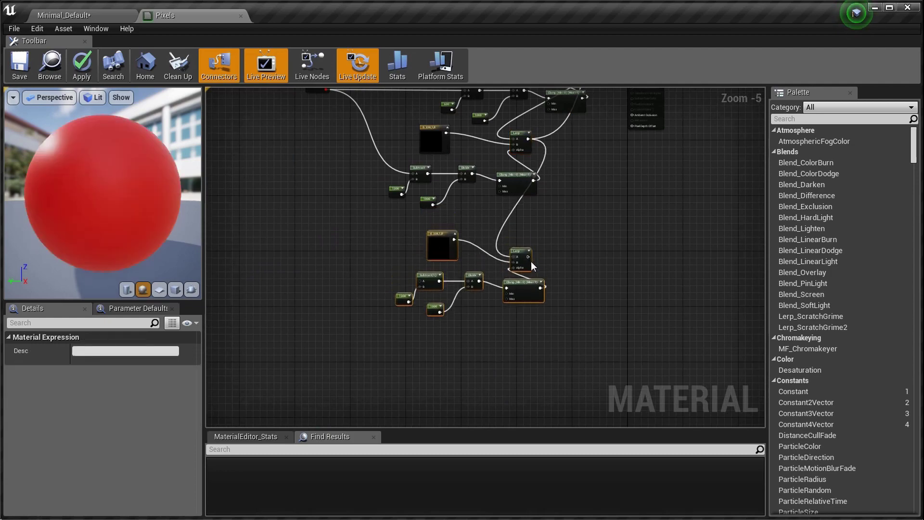
Connect the PixelDepth output to the newest Subtract node's A input and set the constant feeding its B input to 1800
right_click_drag(397, 253, 461, 328)
left_click_drag(382, 157, 659, 295)
scroll(327, 248, "up", 4)
scroll(717, 395, "up", 7)
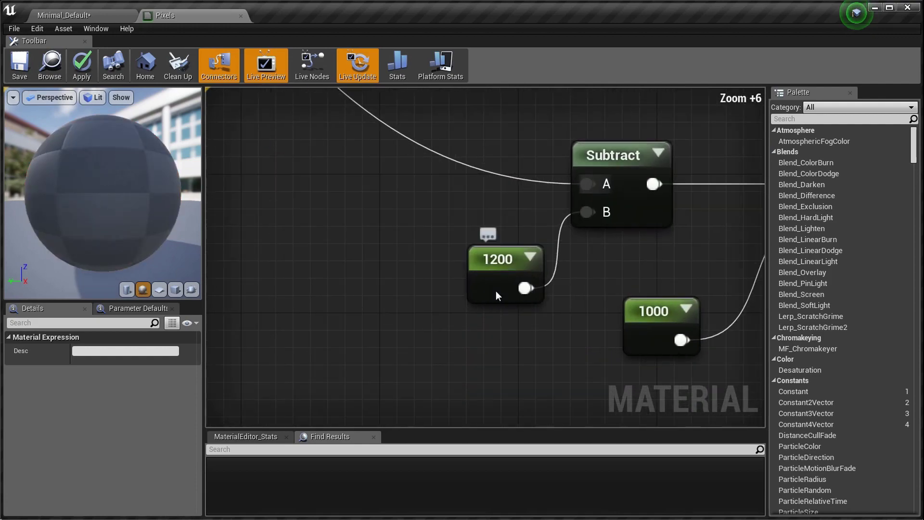
left_click(495, 287)
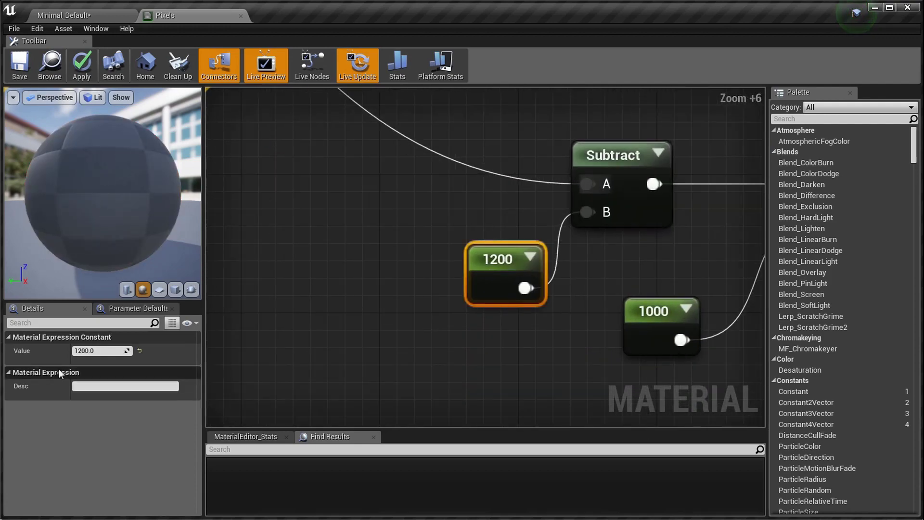
left_click(100, 351)
type("1800")
key("Return")
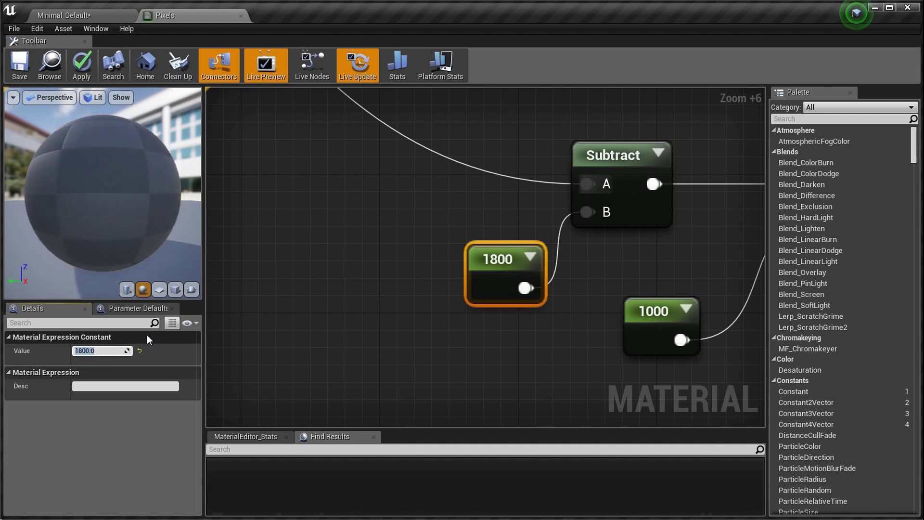
Set the copied lime green Constant3Vector to turquoise green (R 0.0, G 1.0, B 0.448144)
scroll(289, 289, "down", 6)
right_click_drag(619, 208, 545, 282)
scroll(533, 283, "down", 2)
scroll(377, 262, "up", 2)
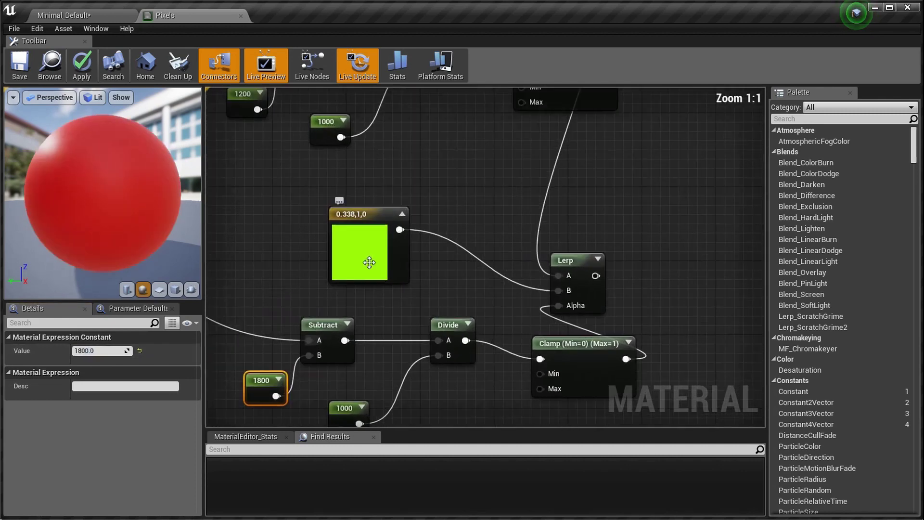
double_click(377, 263)
left_click_drag(423, 313, 387, 342)
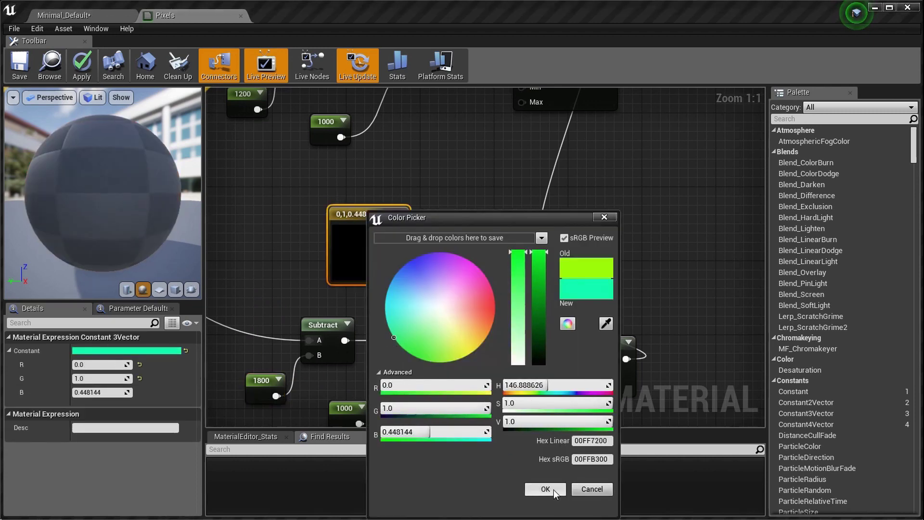
left_click(555, 491)
Connect the newest Lerp's output to the material's Base Color and save the Pixels material
right_click_drag(641, 319, 458, 320)
scroll(433, 325, "down", 4)
scroll(409, 333, "up", 2)
left_click_drag(383, 341, 586, 339)
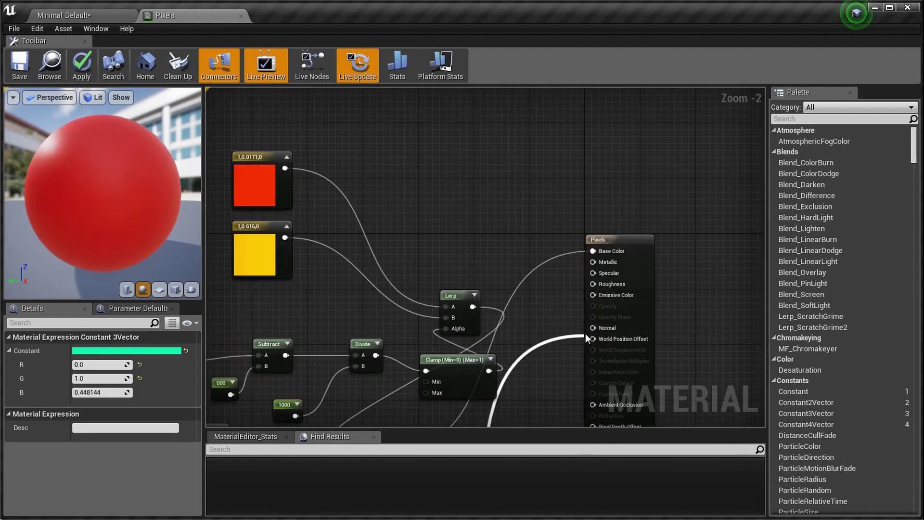
left_click_drag(596, 252, 597, 252)
scroll(218, 246, "up", 1)
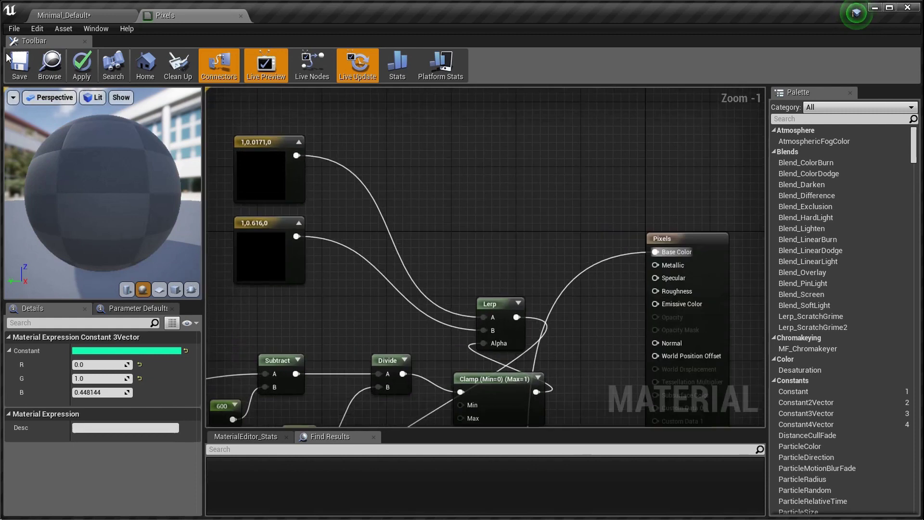
left_click(17, 70)
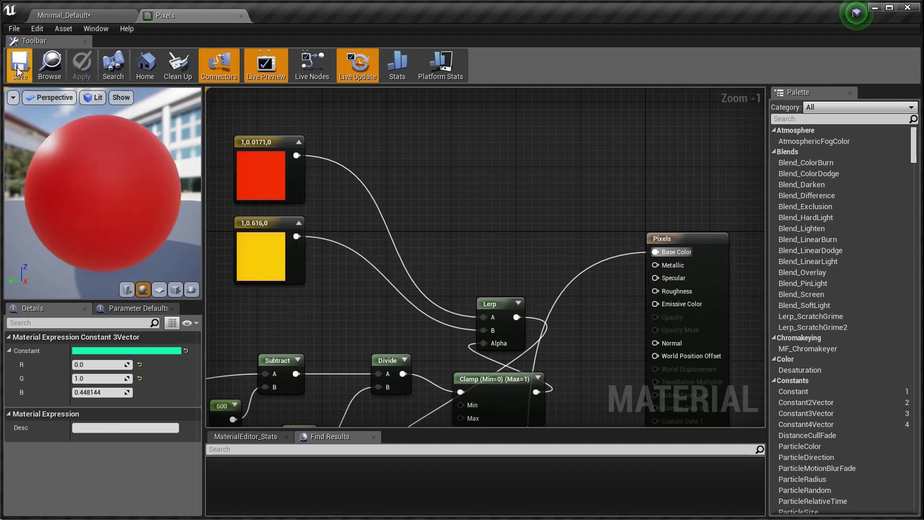
Return to the Minimal_Default level, show the viewport full-screen and hide the editor icons with game view
left_click(89, 15)
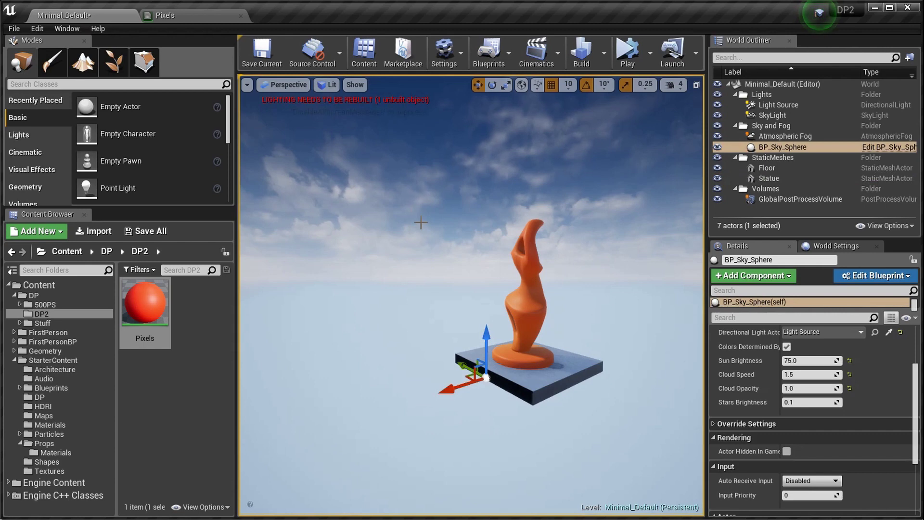
key("F11")
key("g")
key("g")
right_click_drag(421, 222, 484, 228)
key("w")
key("a")
key("g")
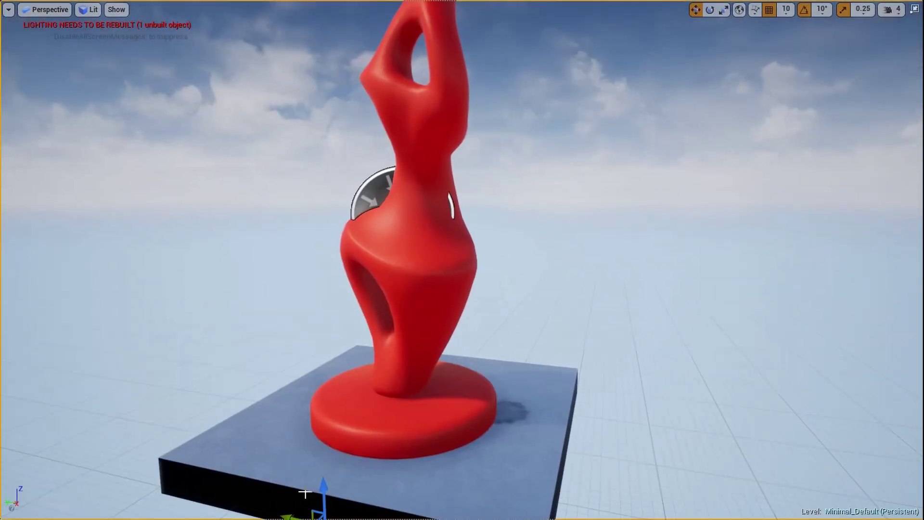
key("g")
Fly the camera towards, away from and around the statue to examine how its colour blends with distance
key("d")
right_click_drag(512, 293, 233, 272)
key("s")
key("w")
key("s")
key("w")
key("s")
key("w")
key("s")
key("w")
key("a")
key("s")
left_click_drag(233, 273, 241, 273)
right_click_drag(241, 272, 351, 278)
key("w")
key("a")
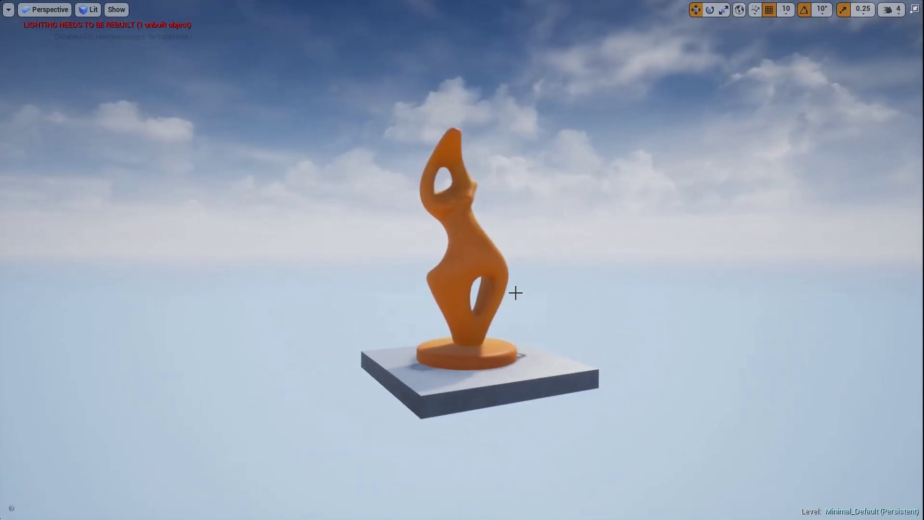
key("w")
mouse_move(515, 293)
right_mouse_down()
mouse_move(534, 297)
mouse_move(539, 337)
mouse_move(544, 308)
mouse_move(543, 366)
mouse_move(529, 373)
mouse_move(532, 347)
mouse_move(551, 341)
mouse_move(548, 313)
mouse_move(539, 294)
mouse_move(516, 293)
right_mouse_up()
key("s")
key("w")
key("w")
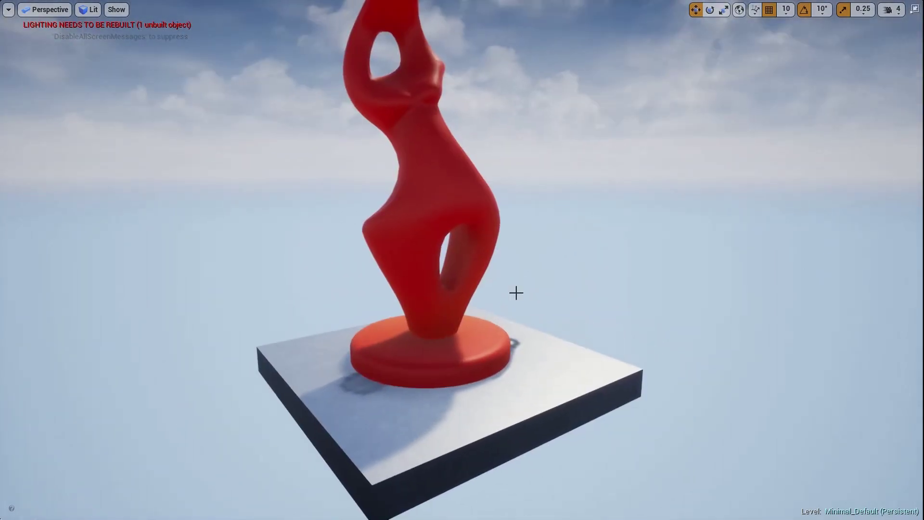
key("s")
right_click_drag(516, 292, 472, 232)
key("w")
key("s")
key("w")
key("d")
key("d")
key("a")
key("e")
key("s")
key("d")
key("w")
right_click_drag(473, 232, 475, 242)
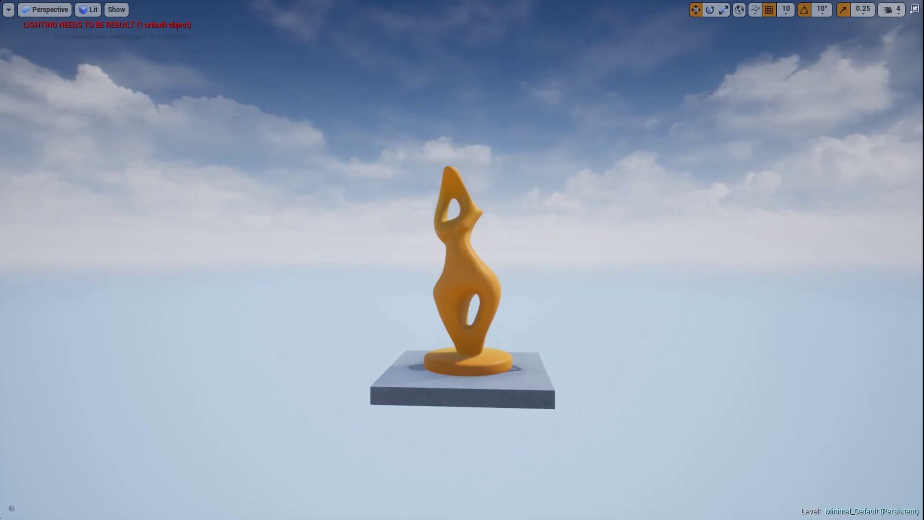
key("s")
key("d")
right_click_drag(475, 242, 367, 235)
key("w")
key("s")
key("q")
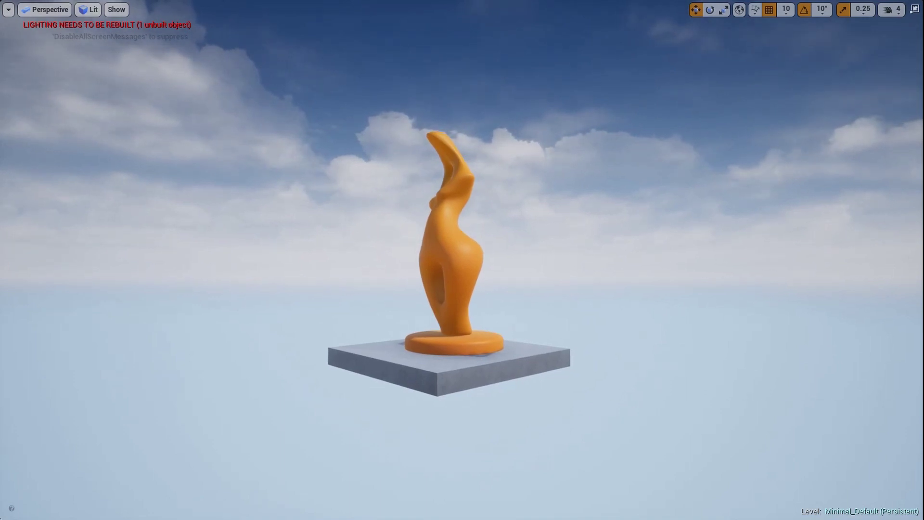
key("d")
mouse_move(366, 235)
right_mouse_down()
mouse_move(260, 240)
mouse_move(183, 262)
mouse_move(368, 249)
right_mouse_up()
key("s")
key("e")
key("a")
key("q")
key("w")
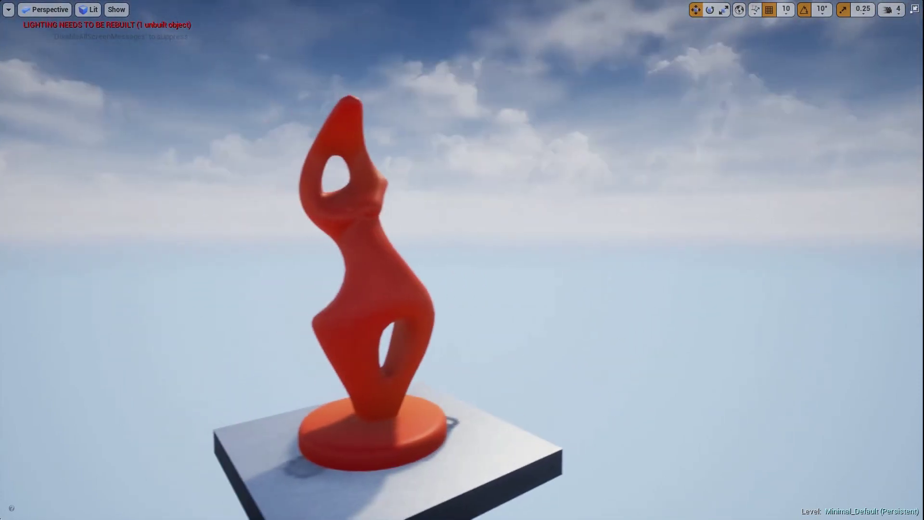
key("s")
mouse_move(547, 285)
right_mouse_down()
mouse_move(515, 290)
mouse_move(551, 297)
mouse_move(558, 283)
right_mouse_up()
key("w")
key("q")
key("s")
key("e")
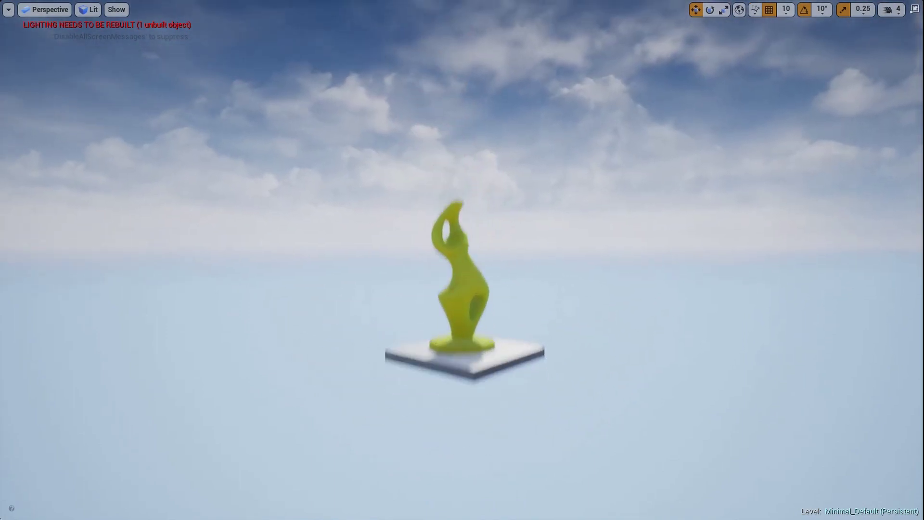